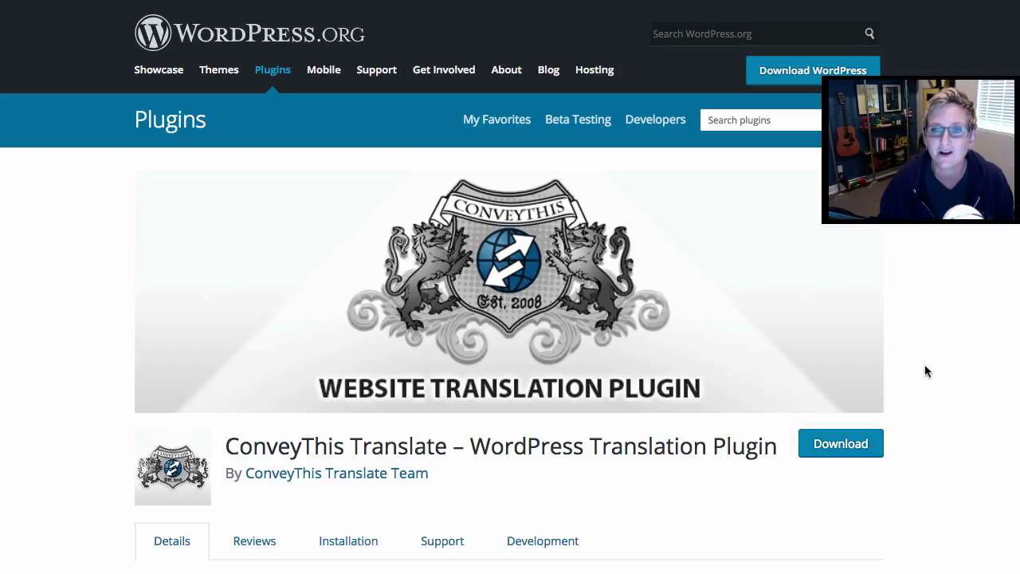
Step: Read through the ConveyThis plugin description, including its instant 90-languages claim
{"action": "scroll", "coordinate": [929, 347], "scroll_direction": "down", "scroll_amount": 5}
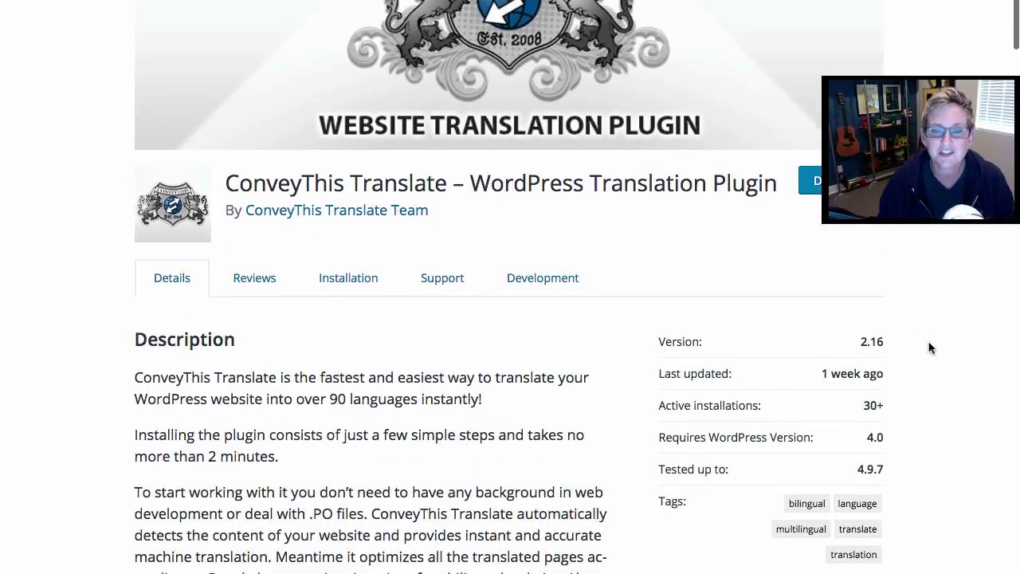
{"action": "scroll", "coordinate": [929, 347], "scroll_direction": "down", "scroll_amount": 3}
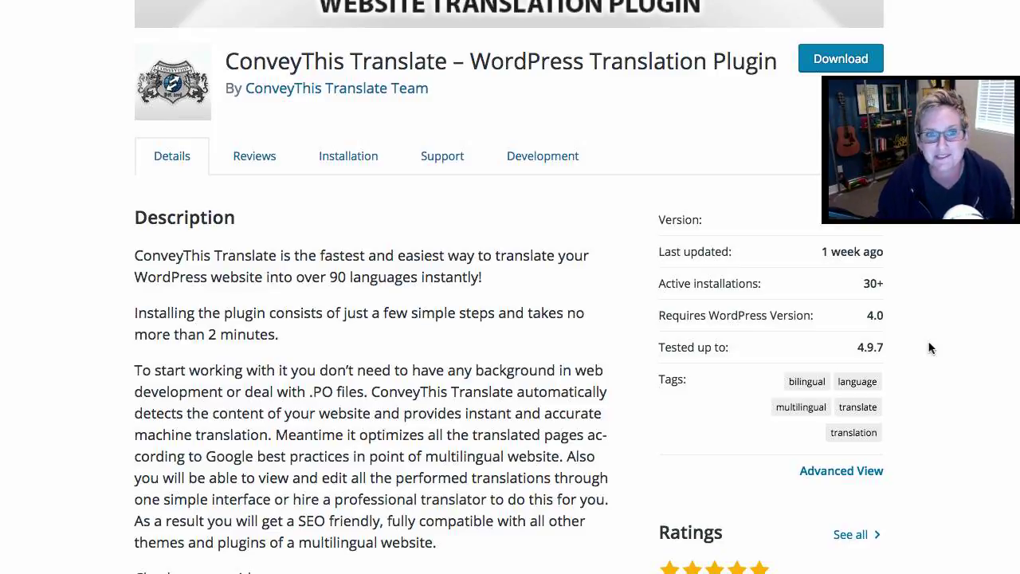
{"action": "scroll", "coordinate": [929, 347], "scroll_direction": "up", "scroll_amount": 1}
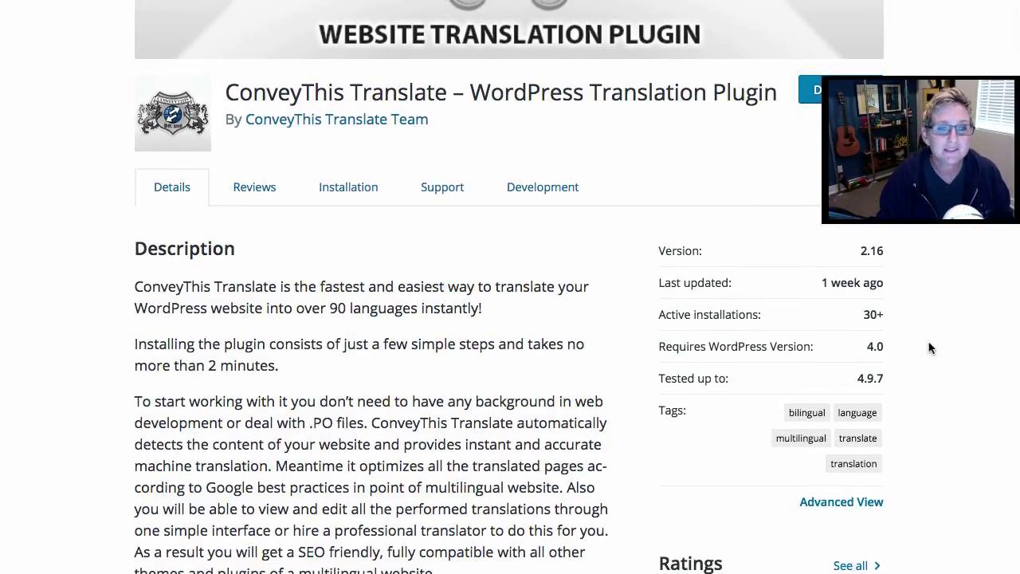
{"action": "scroll", "coordinate": [929, 348], "scroll_direction": "up", "scroll_amount": 1}
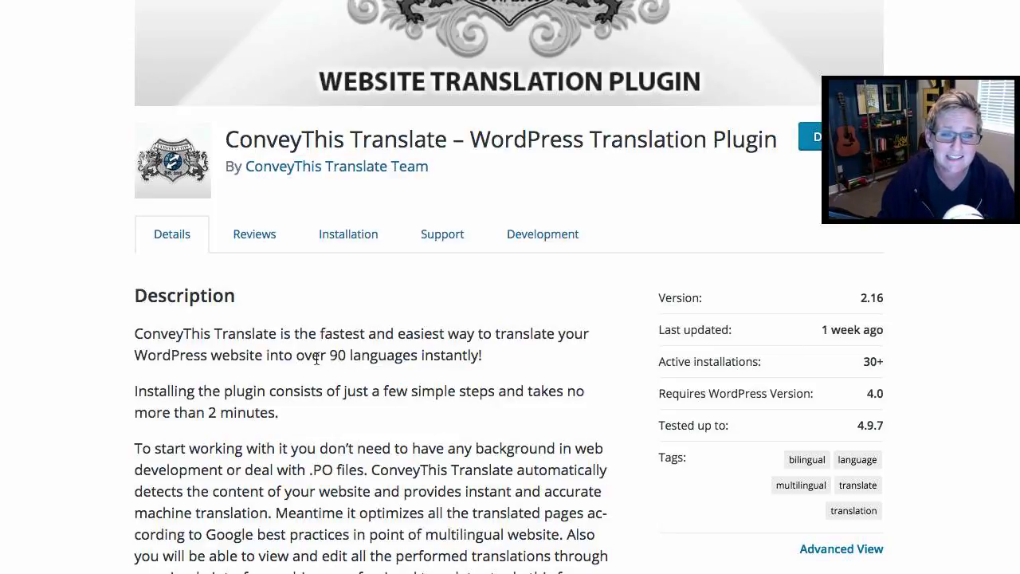
{"action": "left_click_drag", "start_coordinate": [328, 356], "coordinate": [480, 359]}
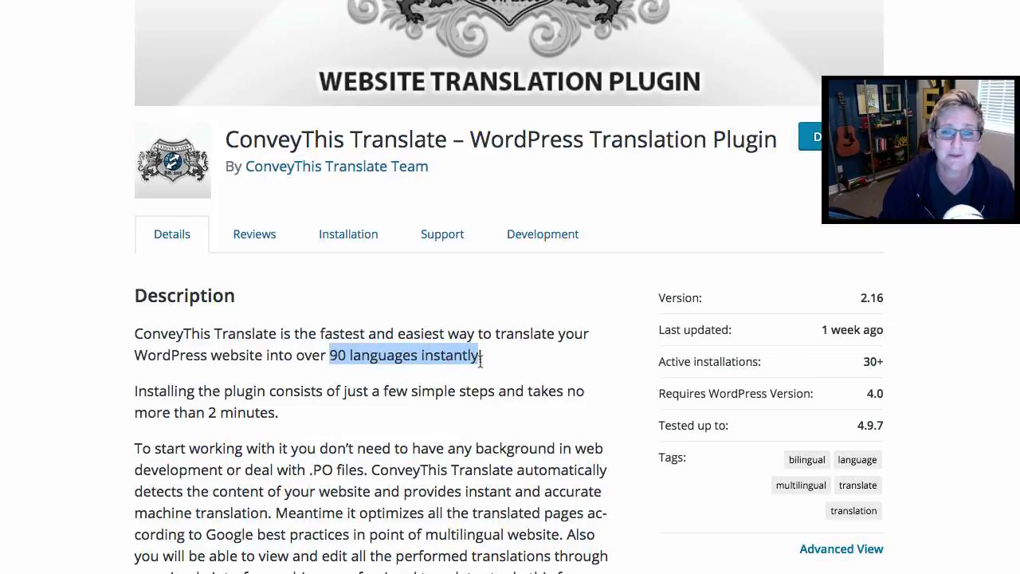
{"action": "left_click", "coordinate": [481, 359]}
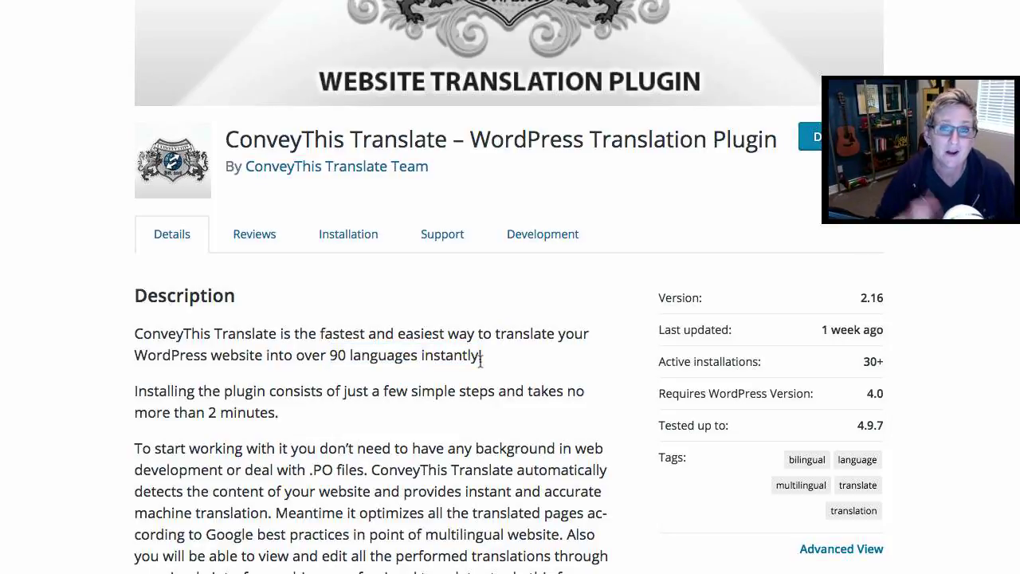
{"action": "scroll", "coordinate": [481, 359], "scroll_direction": "up", "scroll_amount": 5}
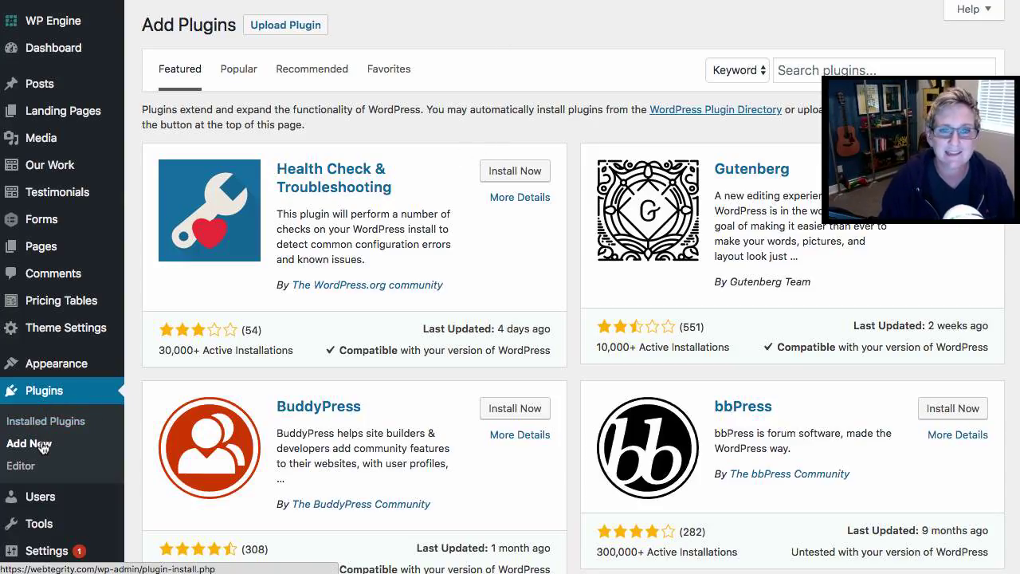
Step: Search plugins for 'conveythis', then install and activate ConveyThis Translate
{"action": "left_click", "coordinate": [799, 73]}
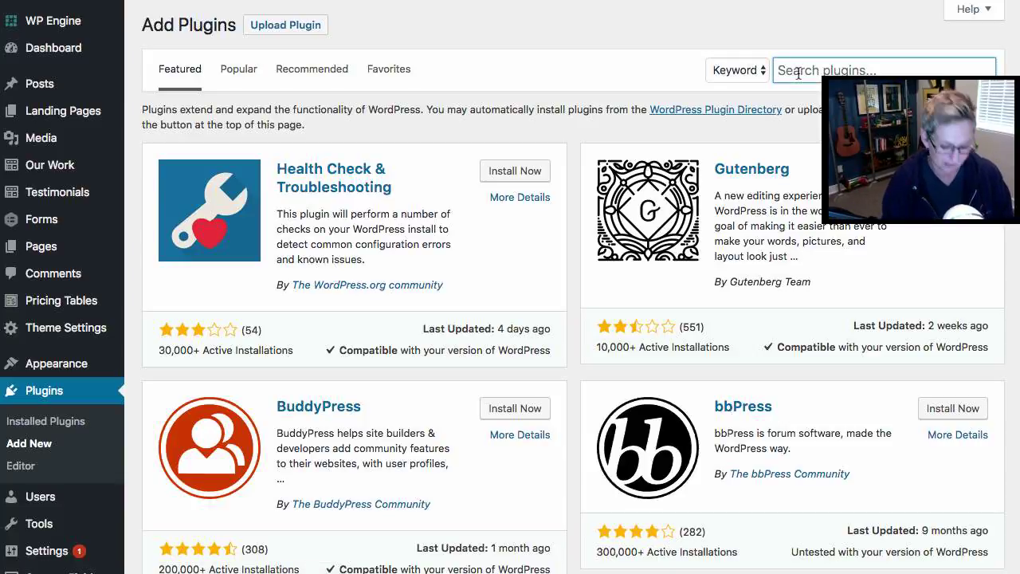
{"action": "type", "text": "conveythis"}
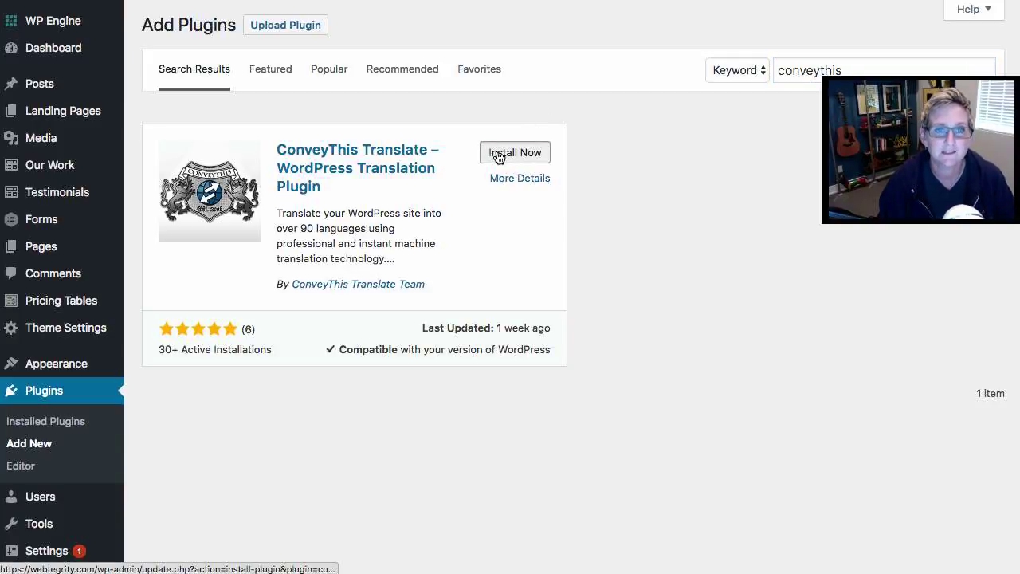
{"action": "left_click", "coordinate": [497, 155]}
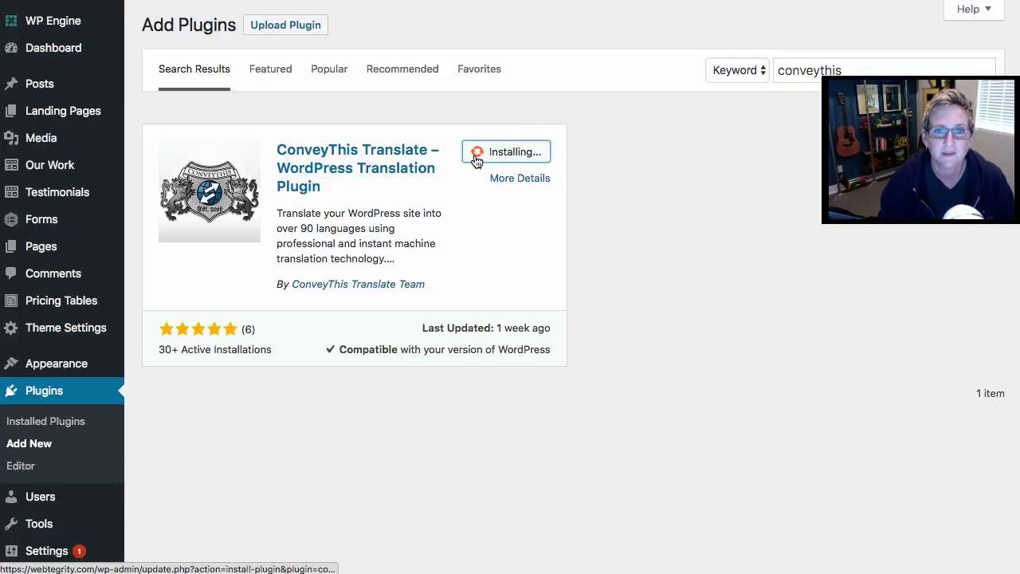
{"action": "left_click", "coordinate": [499, 158]}
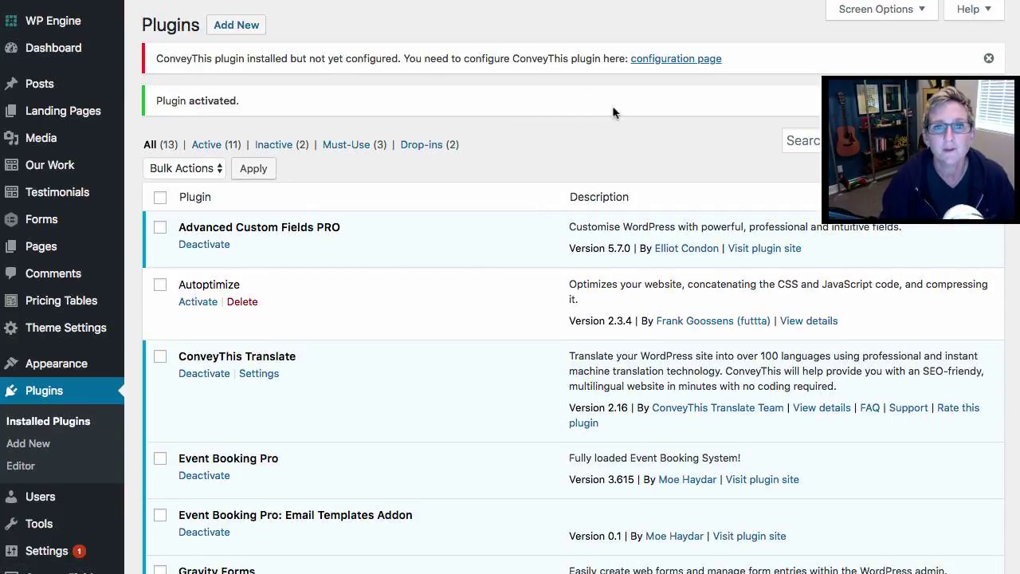
{"action": "left_click_drag", "start_coordinate": [158, 100], "coordinate": [239, 102]}
{"action": "left_click", "coordinate": [275, 91]}
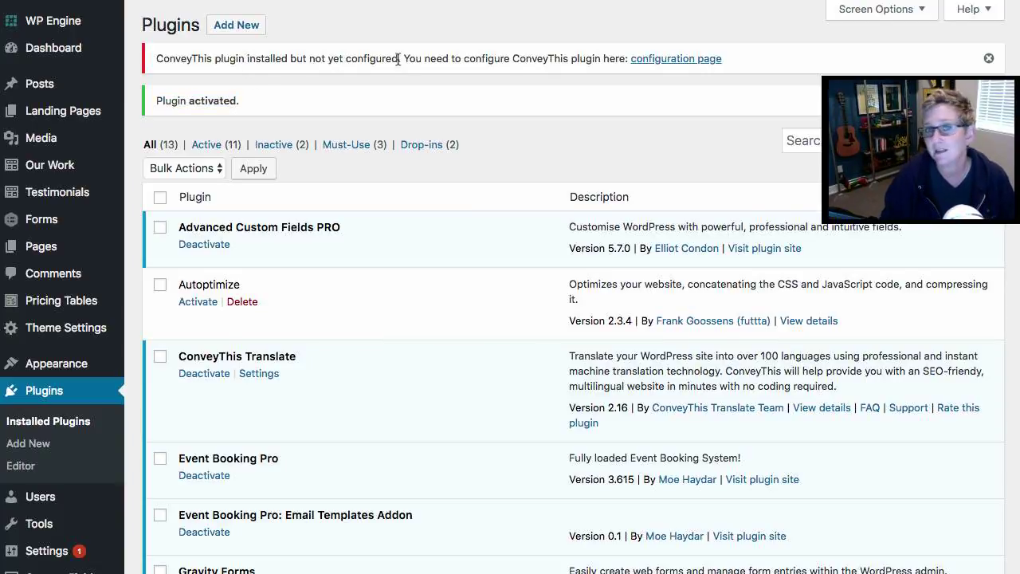
Step: Open the ConveyThis configuration page and follow its API Key link to sign-up
{"action": "left_click", "coordinate": [650, 62]}
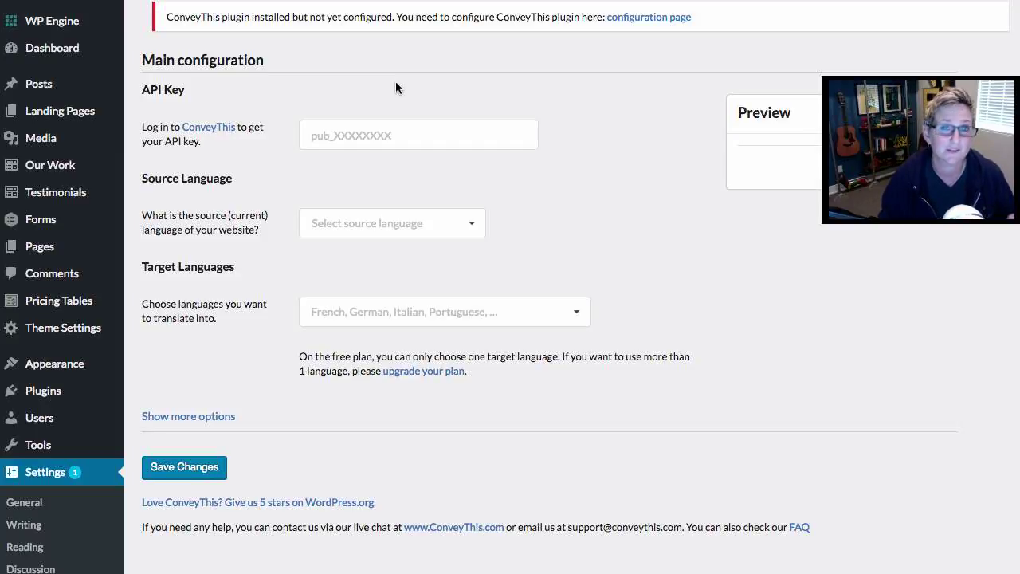
{"action": "left_click", "coordinate": [205, 133]}
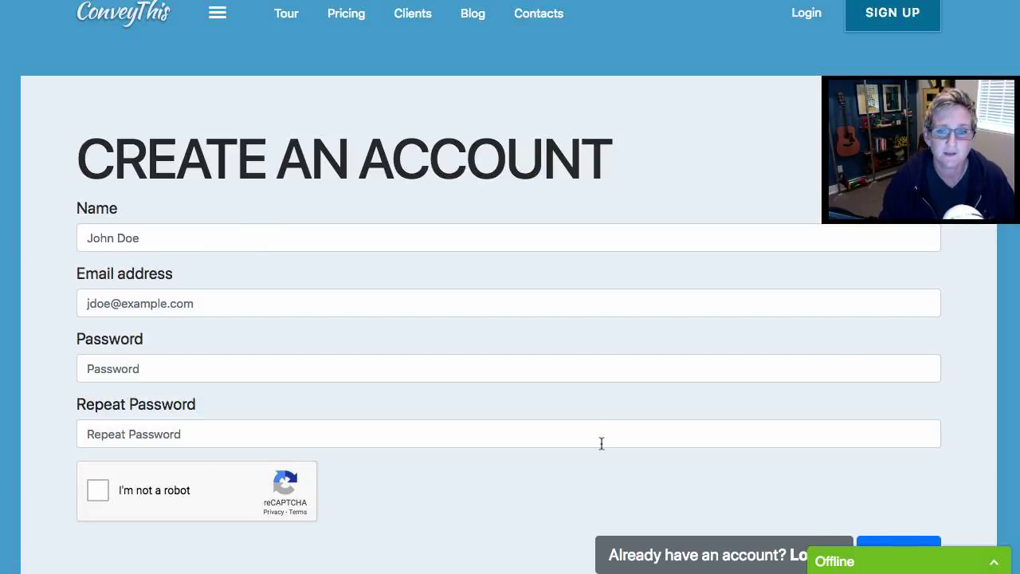
Step: Log in with the account e-mail and copy Your API Key from My Account
{"action": "scroll", "coordinate": [602, 444], "scroll_direction": "down", "scroll_amount": 2}
{"action": "scroll", "coordinate": [602, 444], "scroll_direction": "down", "scroll_amount": 1}
{"action": "scroll", "coordinate": [601, 444], "scroll_direction": "down", "scroll_amount": 1}
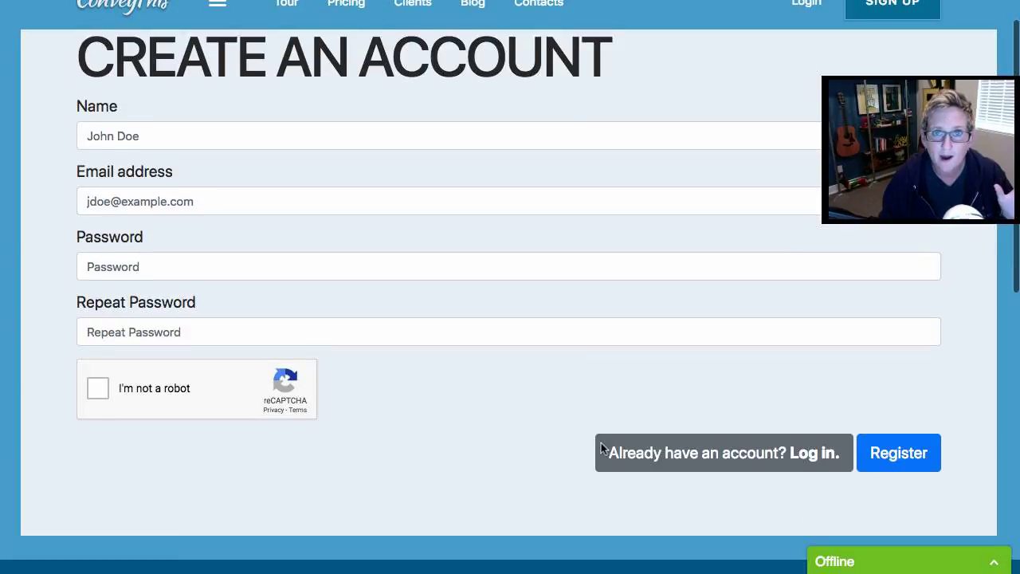
{"action": "scroll", "coordinate": [601, 449], "scroll_direction": "down", "scroll_amount": 1}
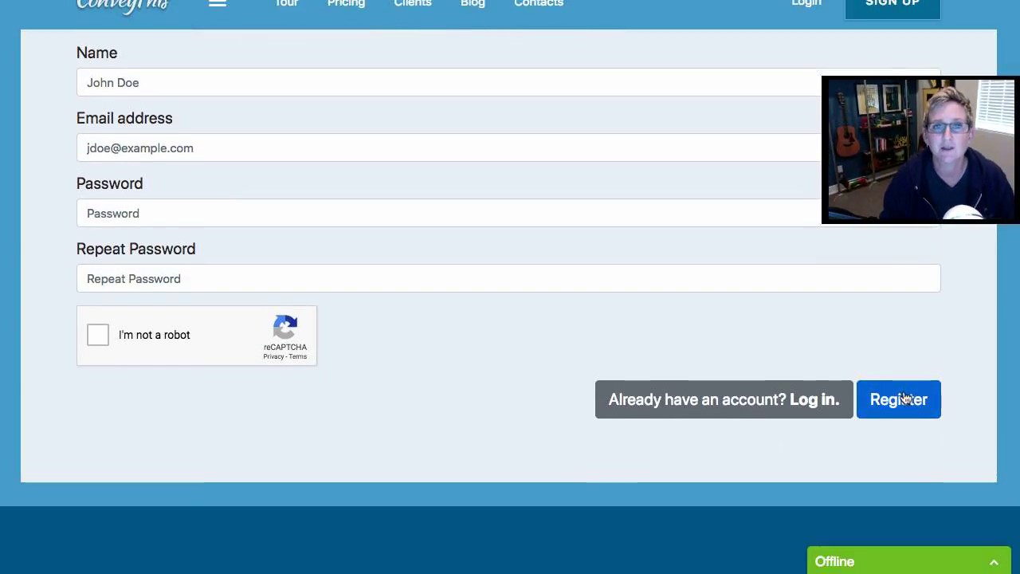
{"action": "scroll", "coordinate": [650, 98], "scroll_direction": "up", "scroll_amount": 3}
{"action": "left_click", "coordinate": [169, 250]}
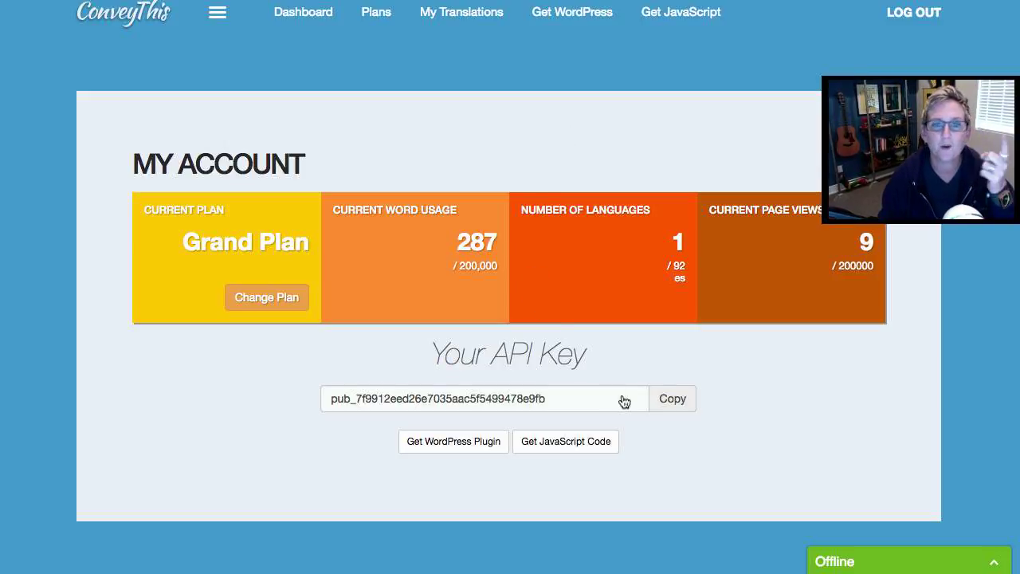
{"action": "left_click", "coordinate": [672, 400]}
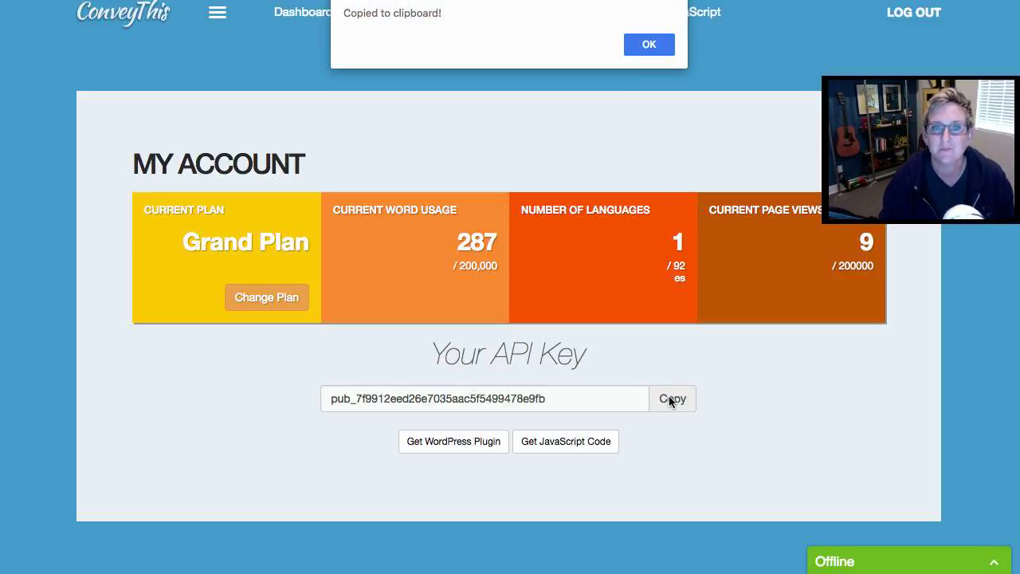
{"action": "left_click", "coordinate": [644, 48]}
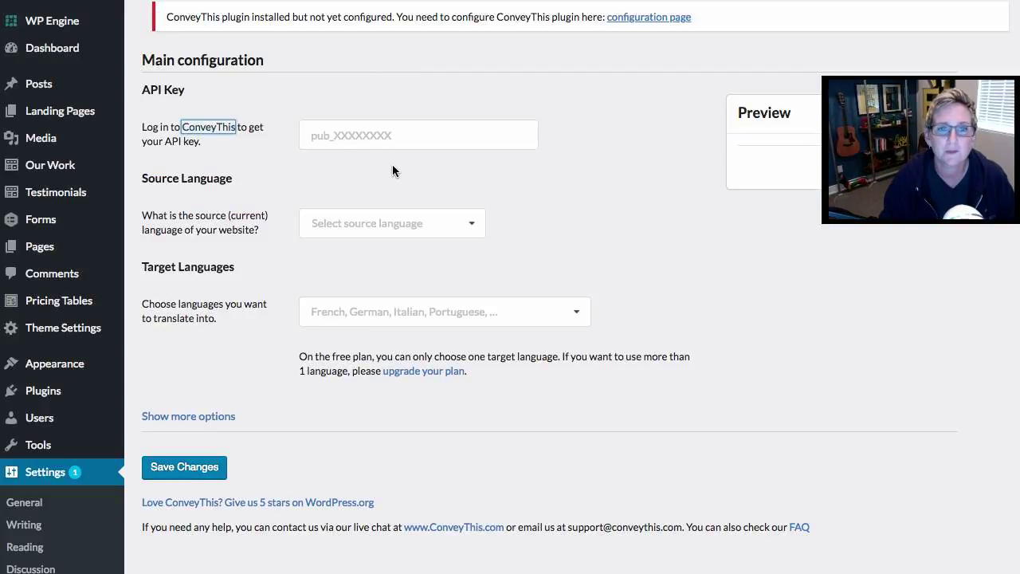
Step: Paste the copied API key and choose English as the source language
{"action": "left_click", "coordinate": [371, 139]}
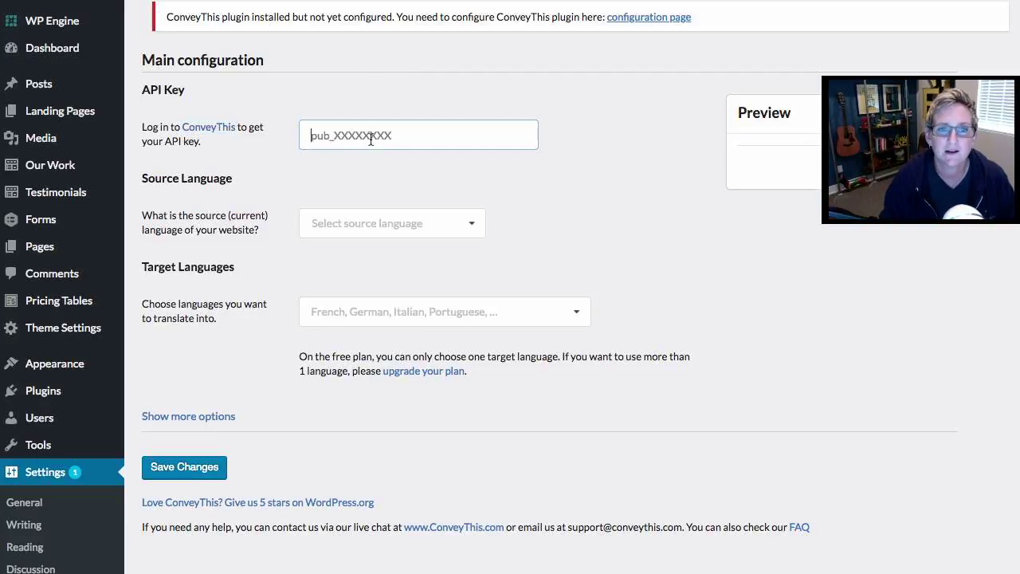
{"action": "key", "text": "super+v"}
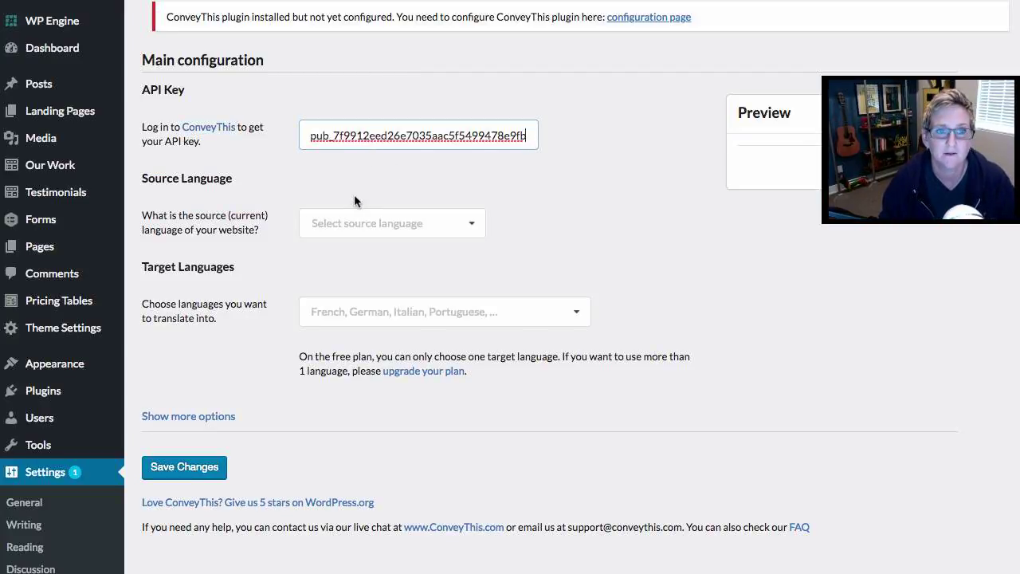
{"action": "left_click", "coordinate": [494, 216]}
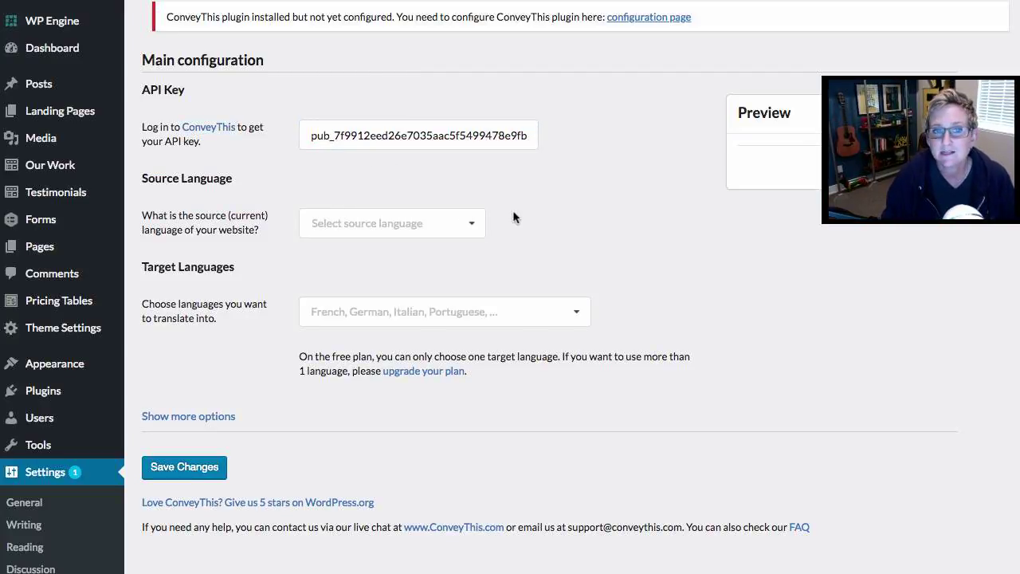
{"action": "left_click", "coordinate": [472, 228]}
{"action": "left_click", "coordinate": [392, 257]}
{"action": "left_click", "coordinate": [579, 239]}
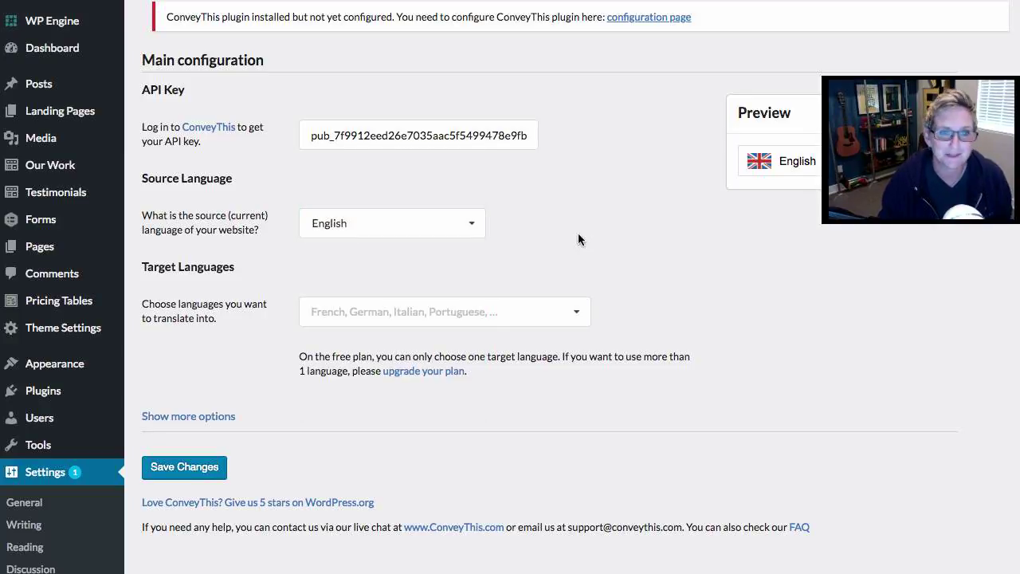
Step: Add Spanish as the target language and save the ConveyThis settings
{"action": "left_click", "coordinate": [576, 316]}
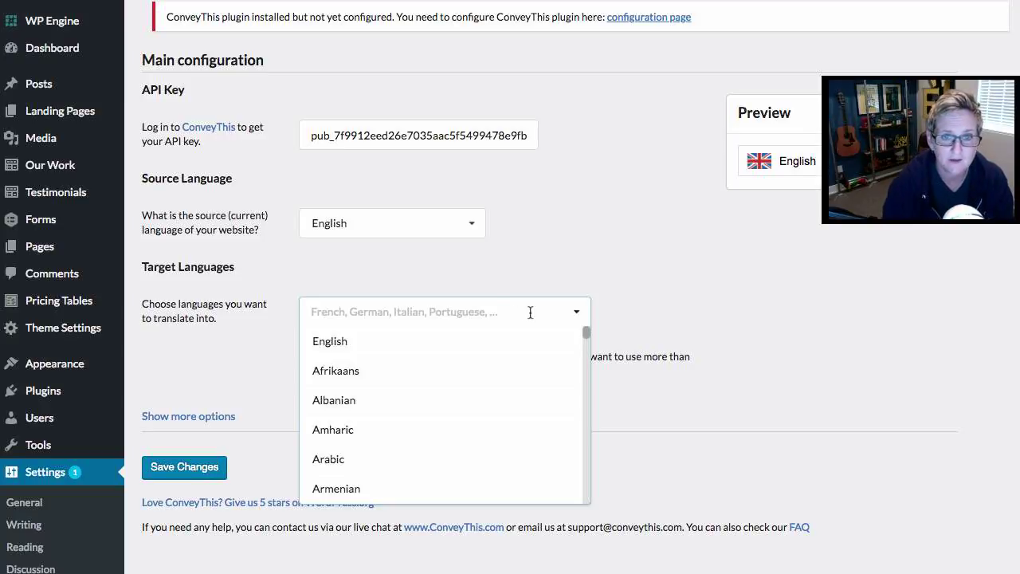
{"action": "type", "text": "jp"}
{"action": "key", "text": "BackSpace"}
{"action": "key", "text": "BackSpace"}
{"action": "type", "text": "span"}
{"action": "left_click", "coordinate": [427, 344]}
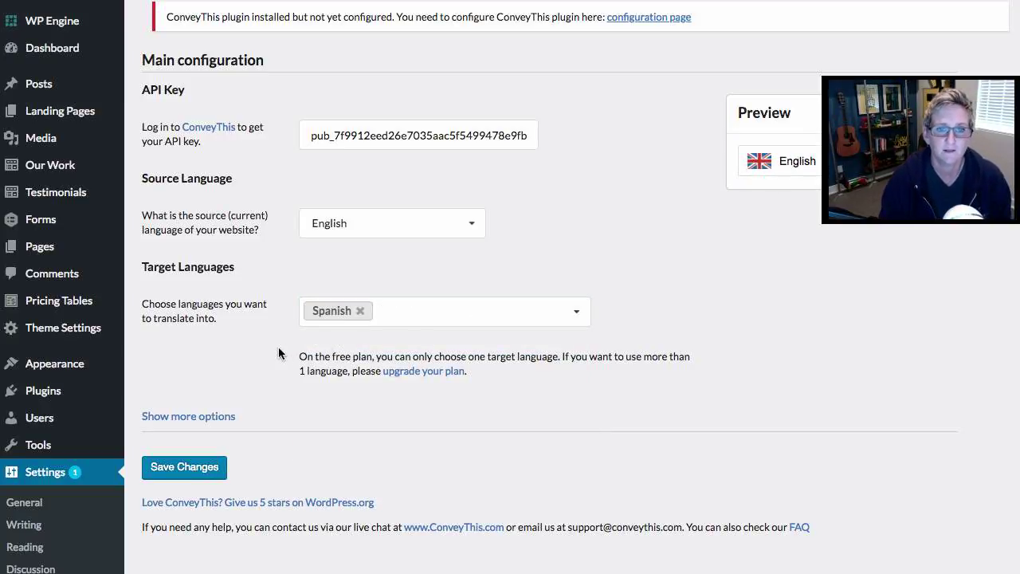
{"action": "left_click", "coordinate": [768, 164]}
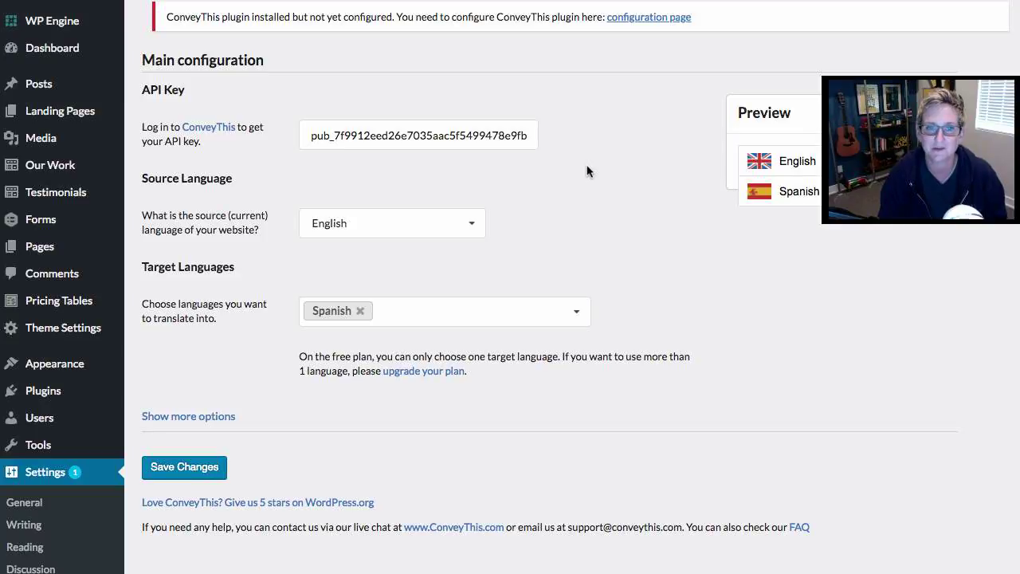
{"action": "left_click", "coordinate": [198, 470]}
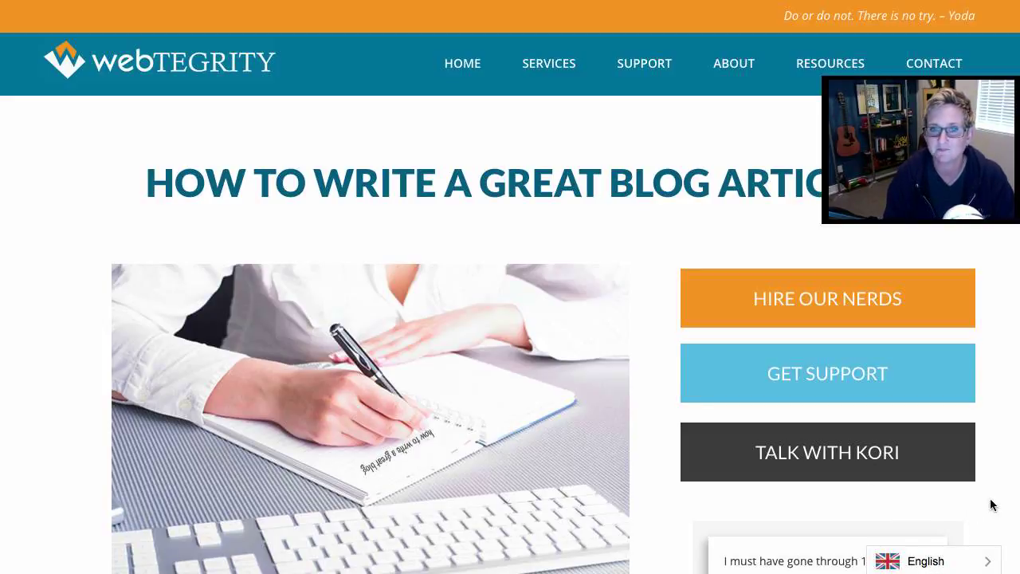
Step: Scroll through the English 'How to Write a Great Blog Article' post and back up
{"action": "scroll", "coordinate": [990, 505], "scroll_direction": "down", "scroll_amount": 6}
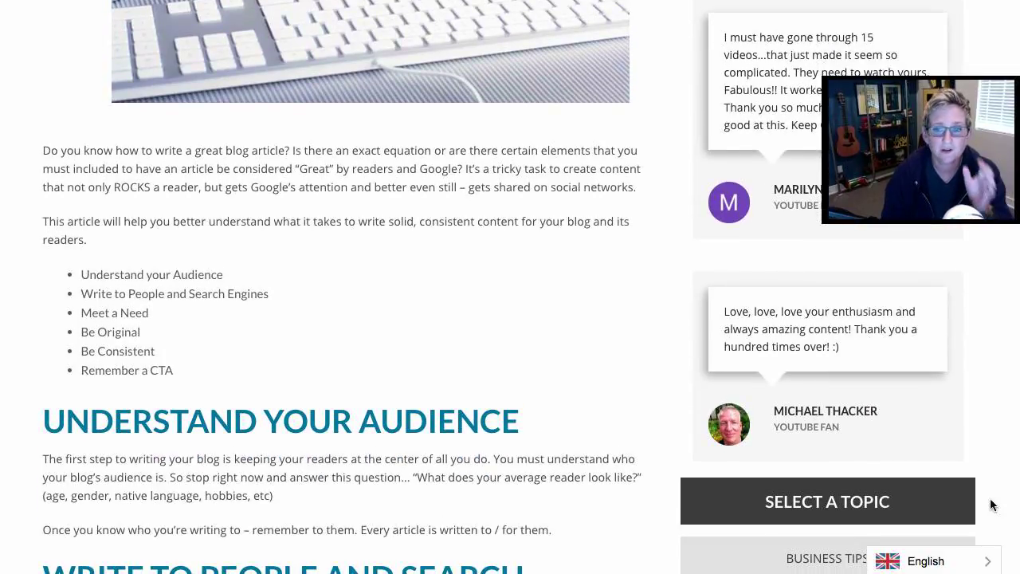
{"action": "scroll", "coordinate": [990, 505], "scroll_direction": "down", "scroll_amount": 1}
{"action": "scroll", "coordinate": [990, 504], "scroll_direction": "down", "scroll_amount": 1}
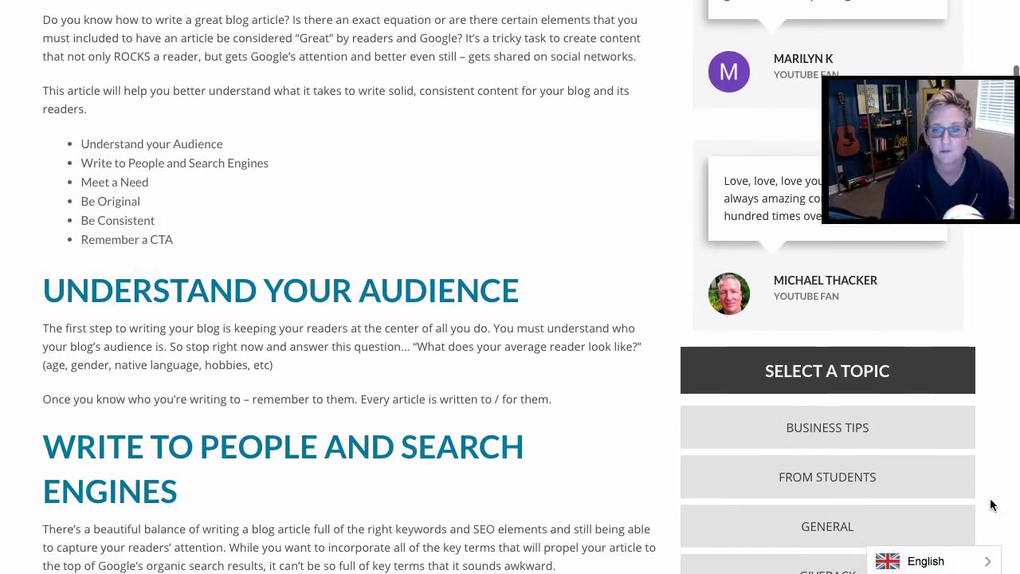
{"action": "scroll", "coordinate": [991, 505], "scroll_direction": "down", "scroll_amount": 1}
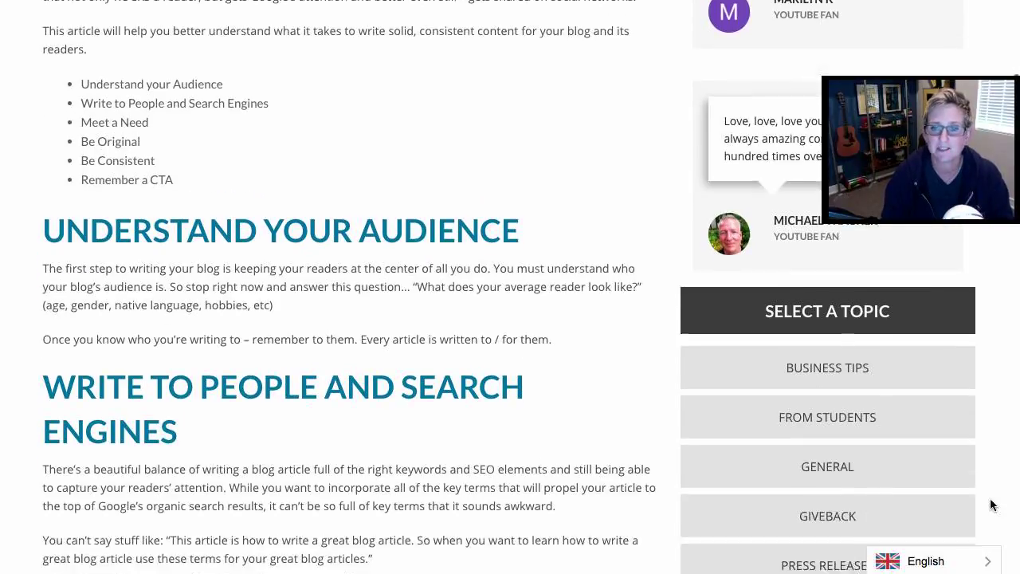
{"action": "scroll", "coordinate": [991, 504], "scroll_direction": "up", "scroll_amount": 7}
{"action": "scroll", "coordinate": [990, 504], "scroll_direction": "up", "scroll_amount": 3}
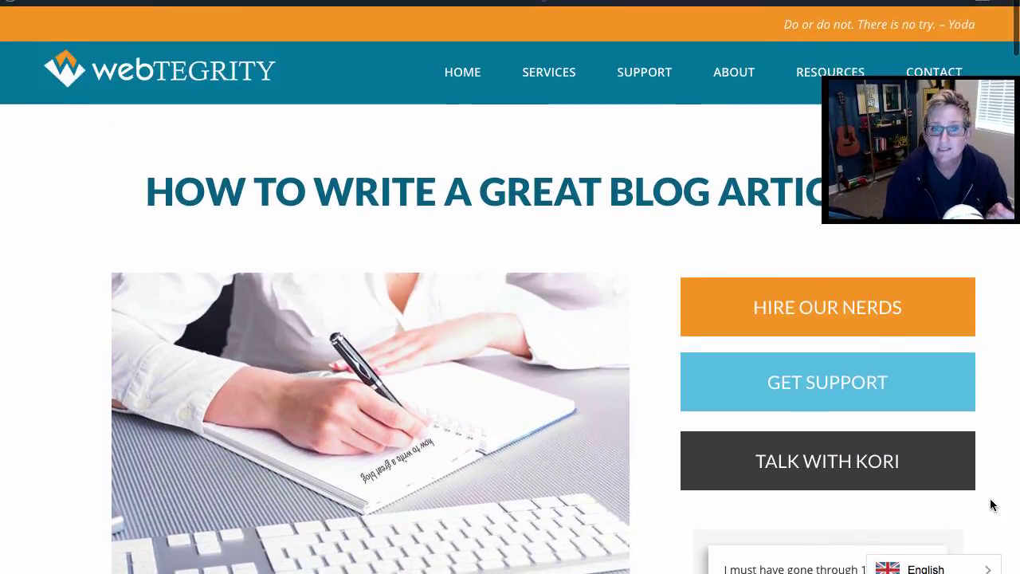
Step: Switch the blog post to Spanish and scroll through the whole translated article
{"action": "left_click", "coordinate": [922, 539]}
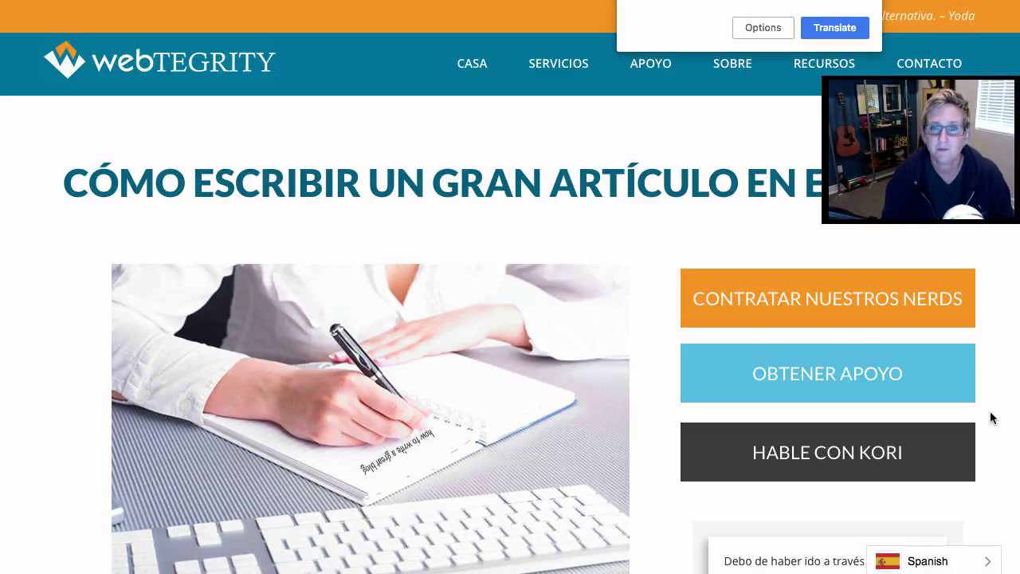
{"action": "scroll", "coordinate": [991, 418], "scroll_direction": "down", "scroll_amount": 5}
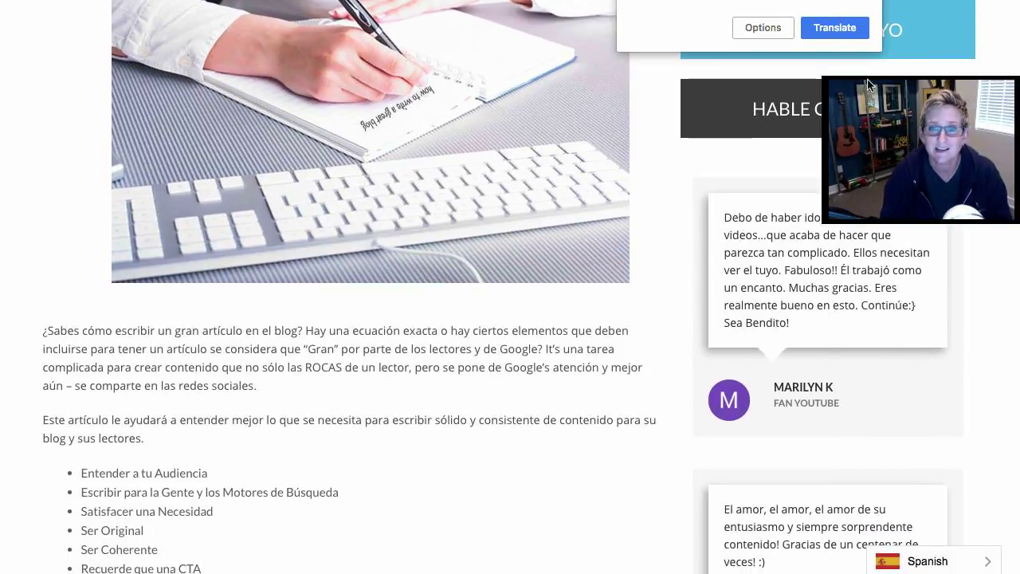
{"action": "scroll", "coordinate": [498, 419], "scroll_direction": "down", "scroll_amount": 8}
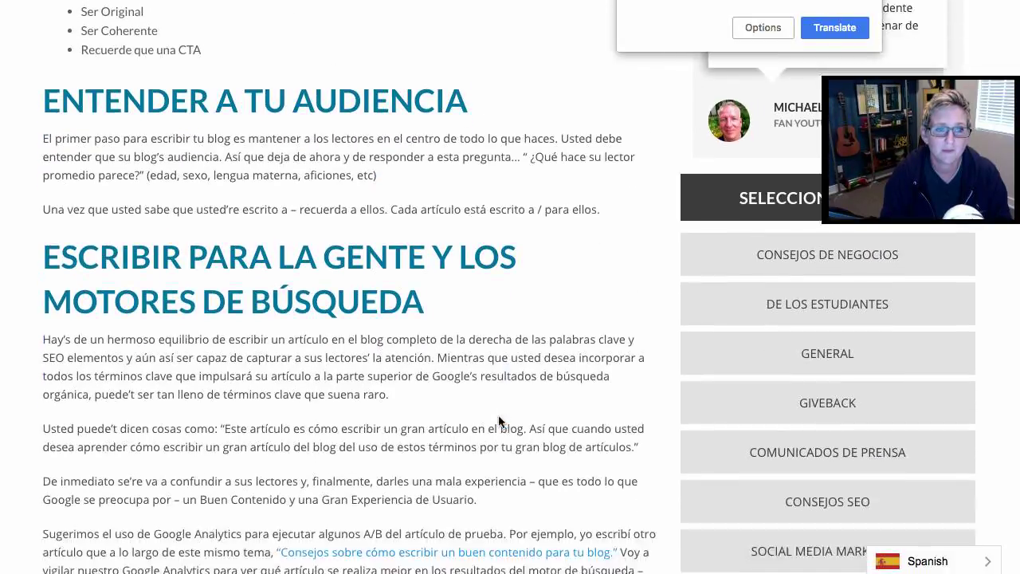
{"action": "scroll", "coordinate": [498, 416], "scroll_direction": "down", "scroll_amount": 4}
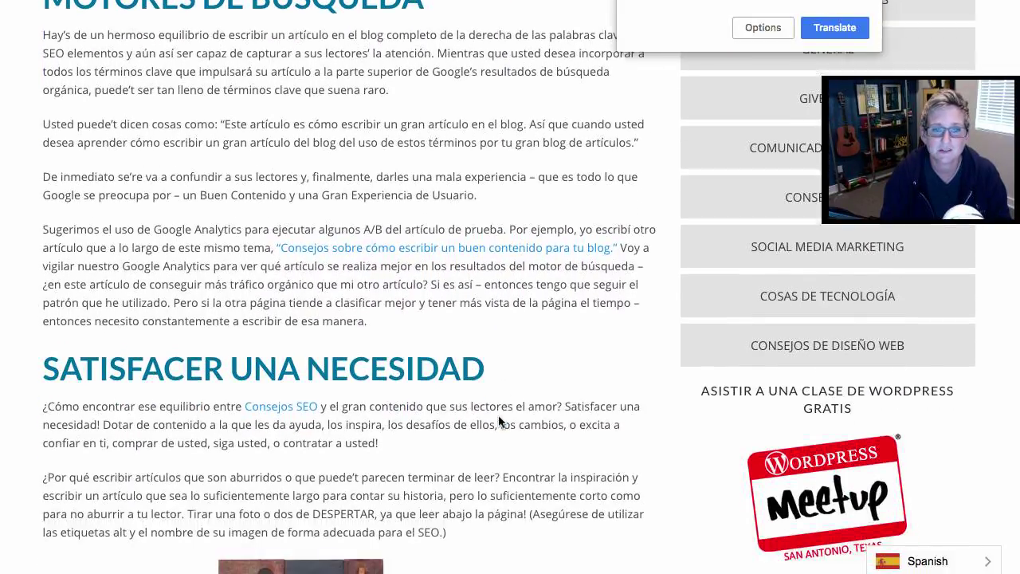
{"action": "scroll", "coordinate": [498, 415], "scroll_direction": "down", "scroll_amount": 1}
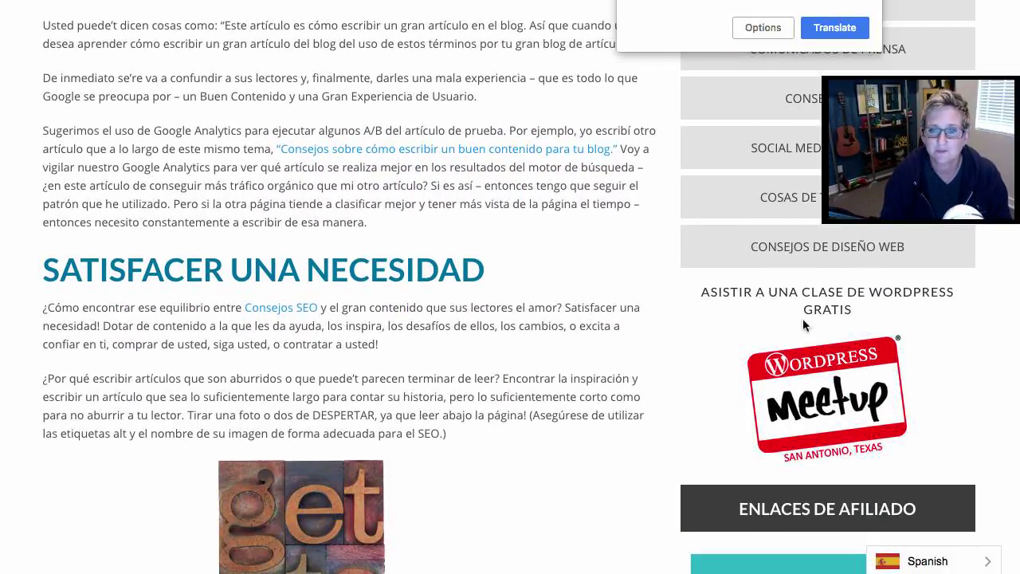
{"action": "scroll", "coordinate": [561, 376], "scroll_direction": "down", "scroll_amount": 2}
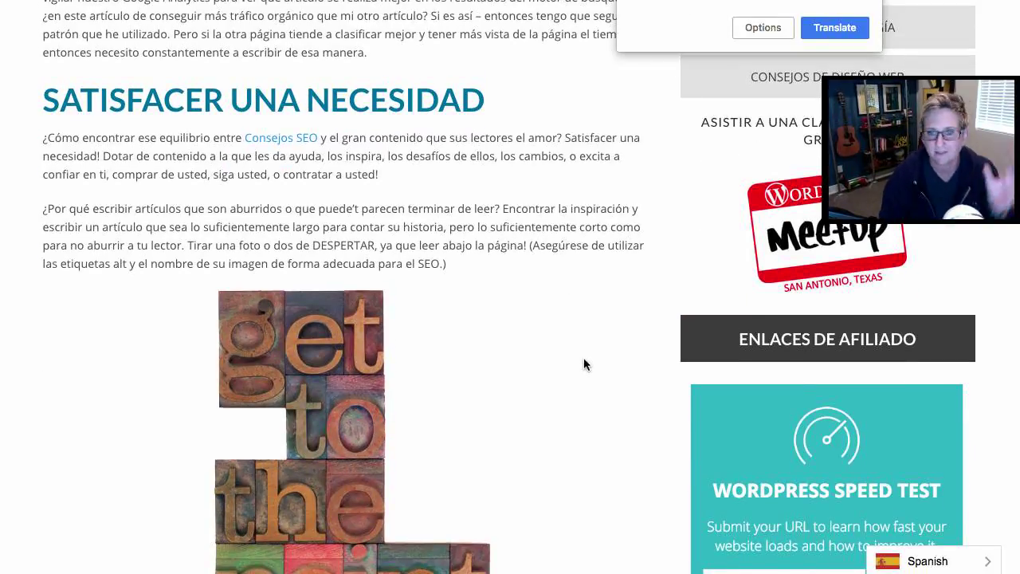
{"action": "scroll", "coordinate": [583, 364], "scroll_direction": "down", "scroll_amount": 1}
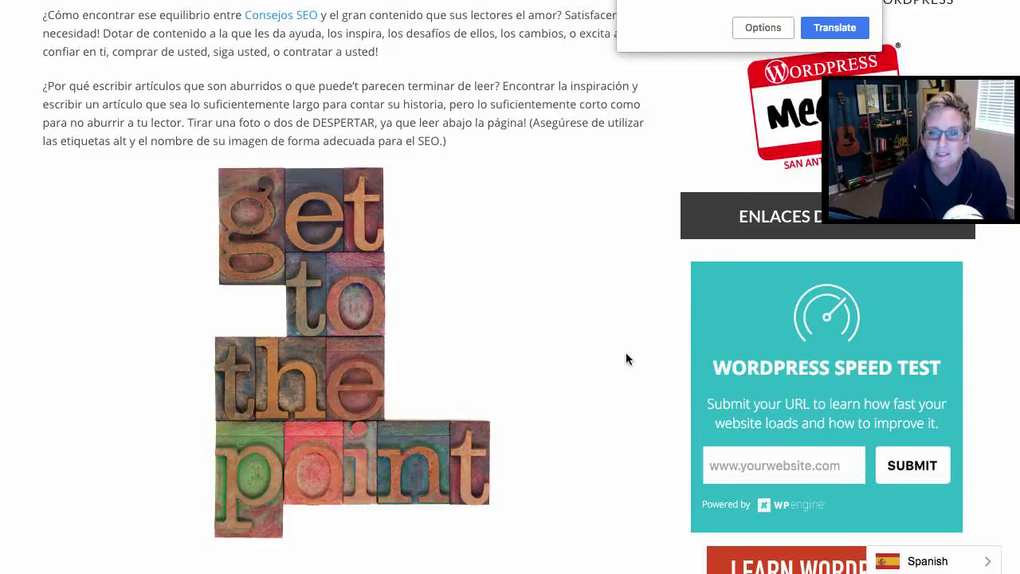
{"action": "scroll", "coordinate": [626, 358], "scroll_direction": "down", "scroll_amount": 3}
{"action": "scroll", "coordinate": [626, 358], "scroll_direction": "down", "scroll_amount": 6}
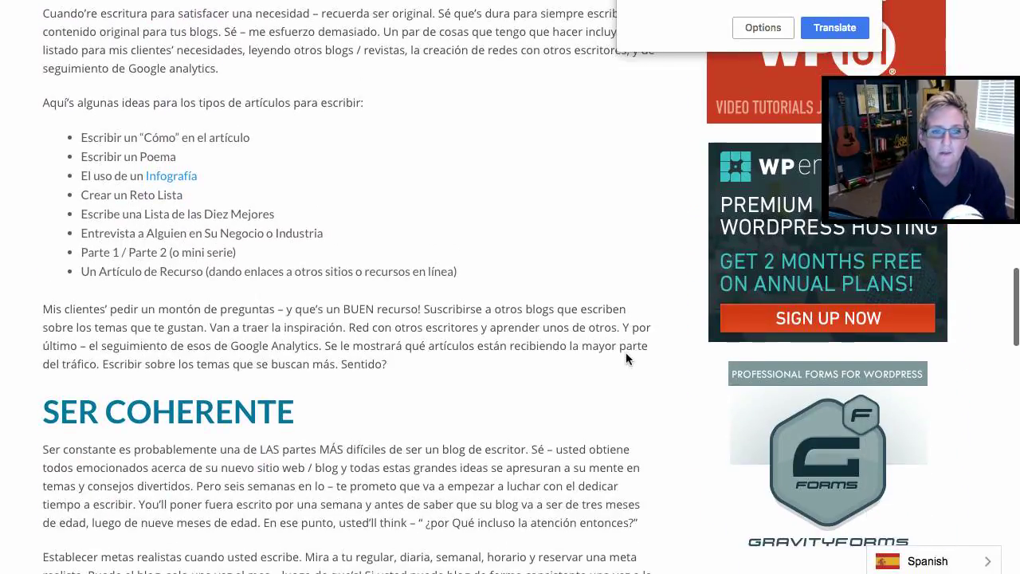
{"action": "scroll", "coordinate": [627, 359], "scroll_direction": "down", "scroll_amount": 10}
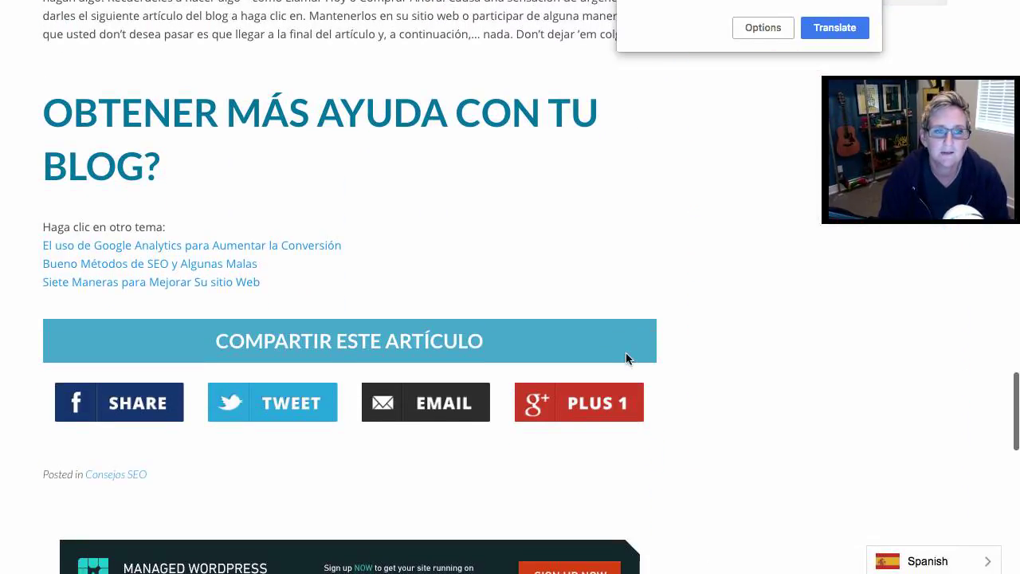
{"action": "scroll", "coordinate": [627, 359], "scroll_direction": "down", "scroll_amount": 1}
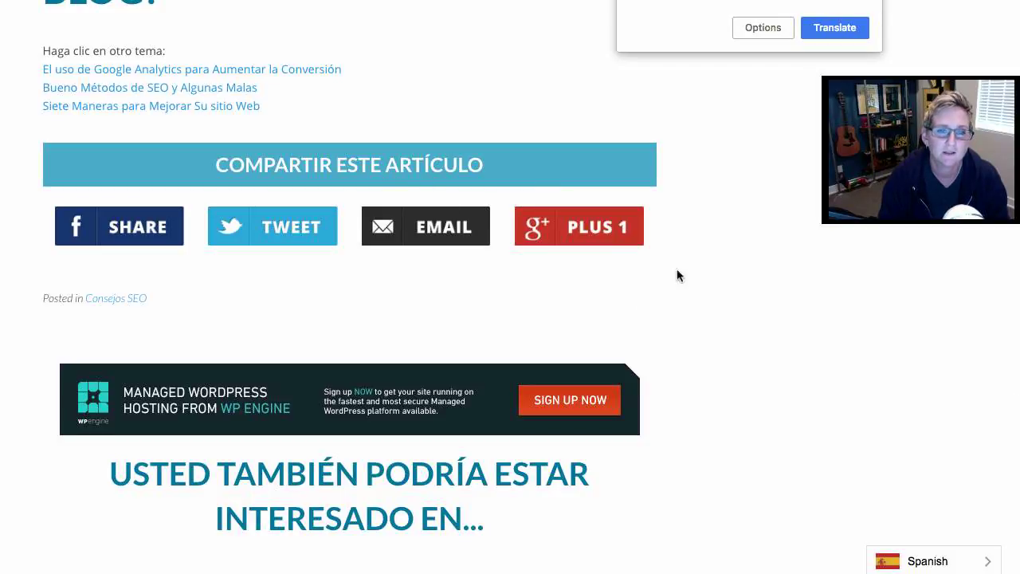
{"action": "scroll", "coordinate": [666, 294], "scroll_direction": "down", "scroll_amount": 8}
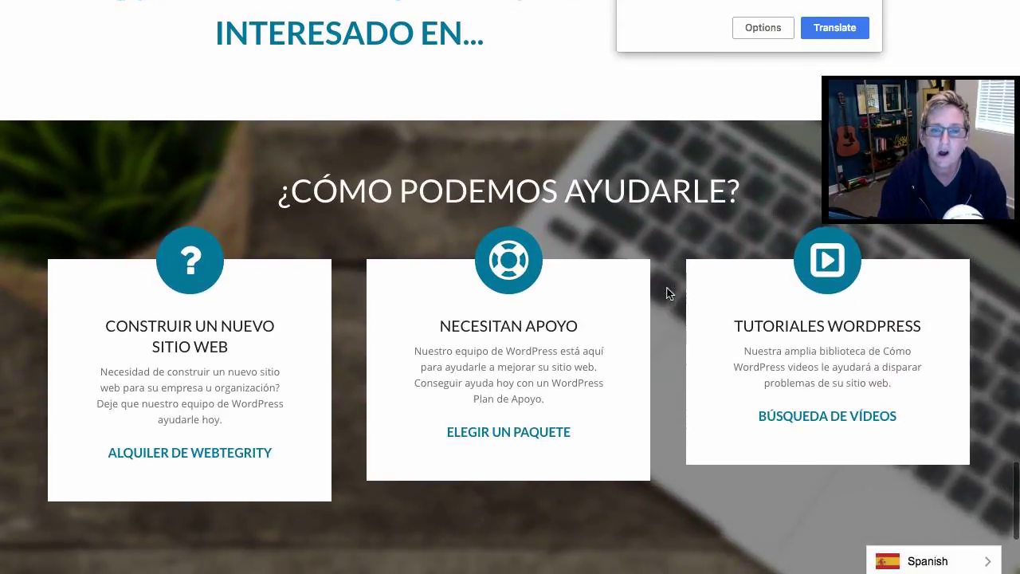
{"action": "scroll", "coordinate": [668, 293], "scroll_direction": "down", "scroll_amount": 3}
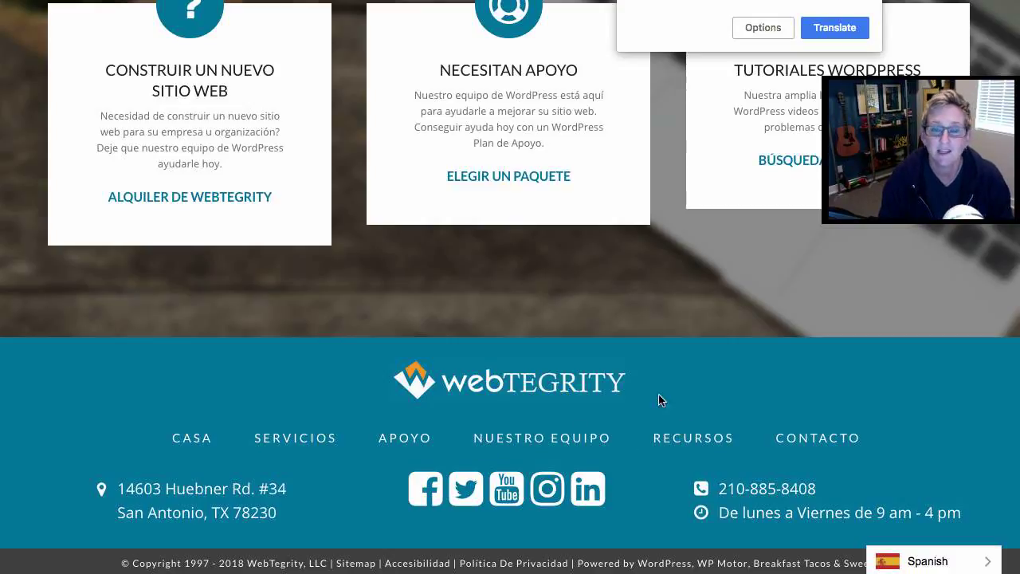
{"action": "scroll", "coordinate": [654, 387], "scroll_direction": "up", "scroll_amount": 4}
{"action": "scroll", "coordinate": [654, 388], "scroll_direction": "down", "scroll_amount": 4}
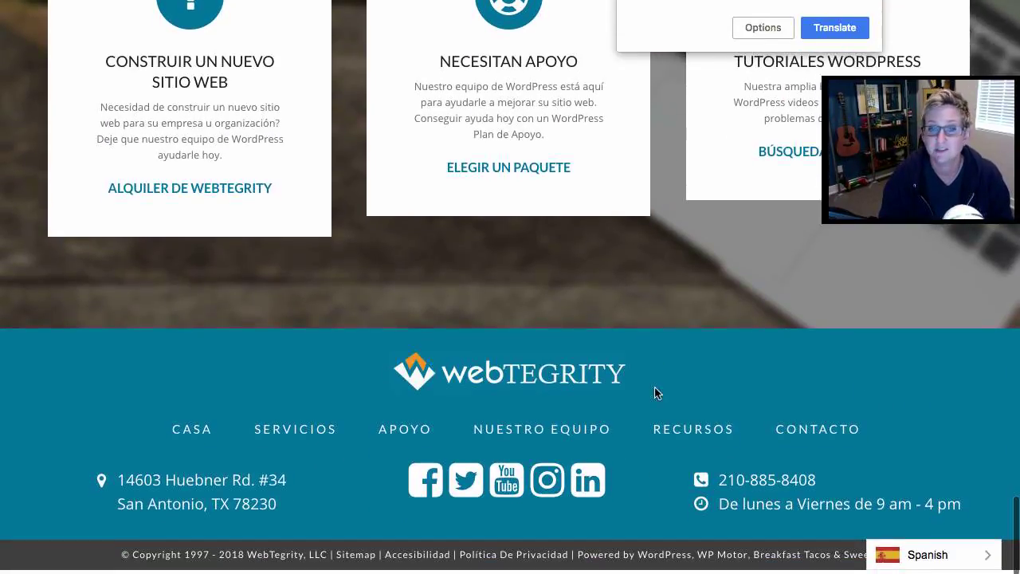
{"action": "scroll", "coordinate": [670, 336], "scroll_direction": "up", "scroll_amount": 15}
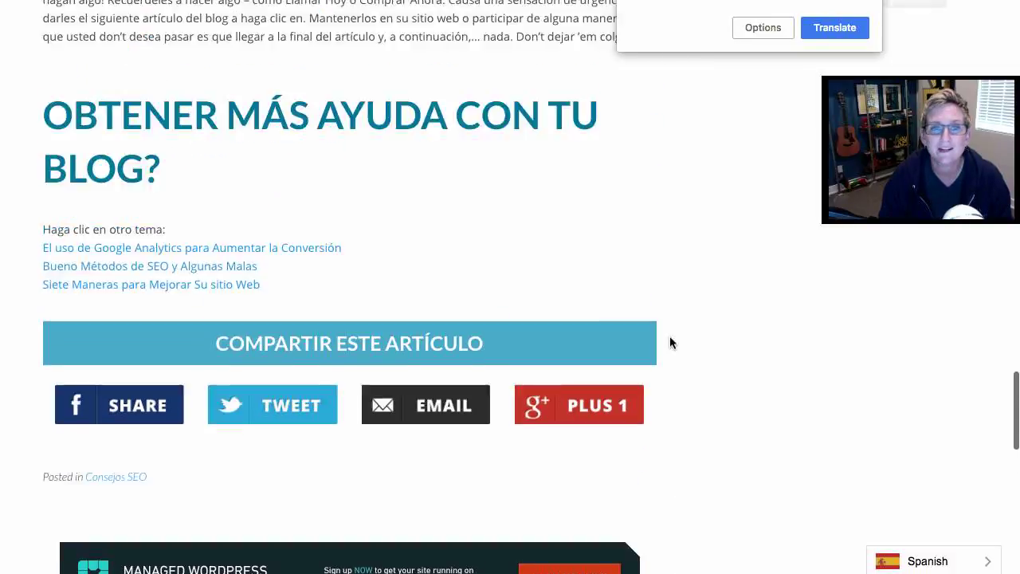
{"action": "scroll", "coordinate": [669, 337], "scroll_direction": "up", "scroll_amount": 20}
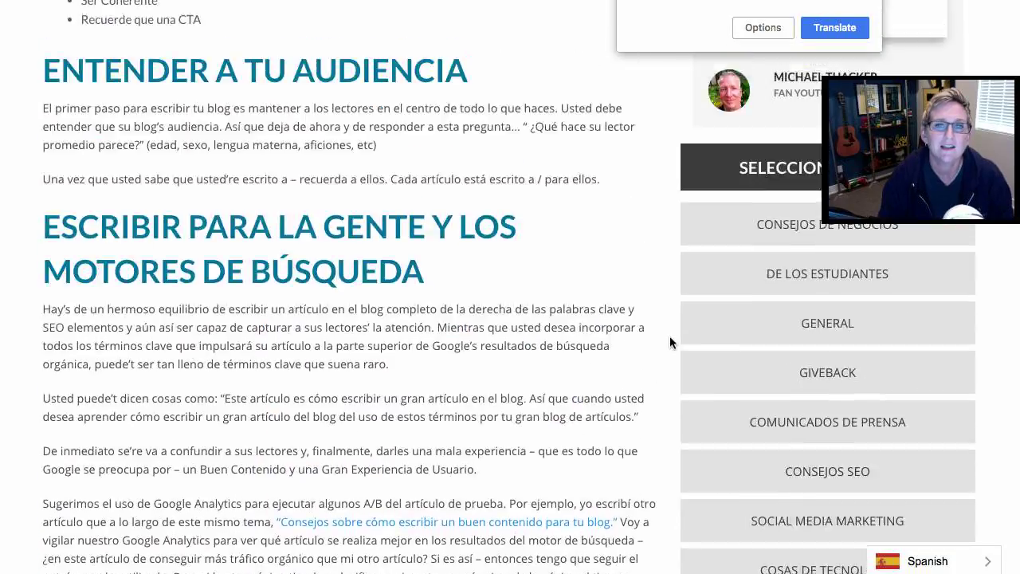
{"action": "scroll", "coordinate": [670, 343], "scroll_direction": "up", "scroll_amount": 10}
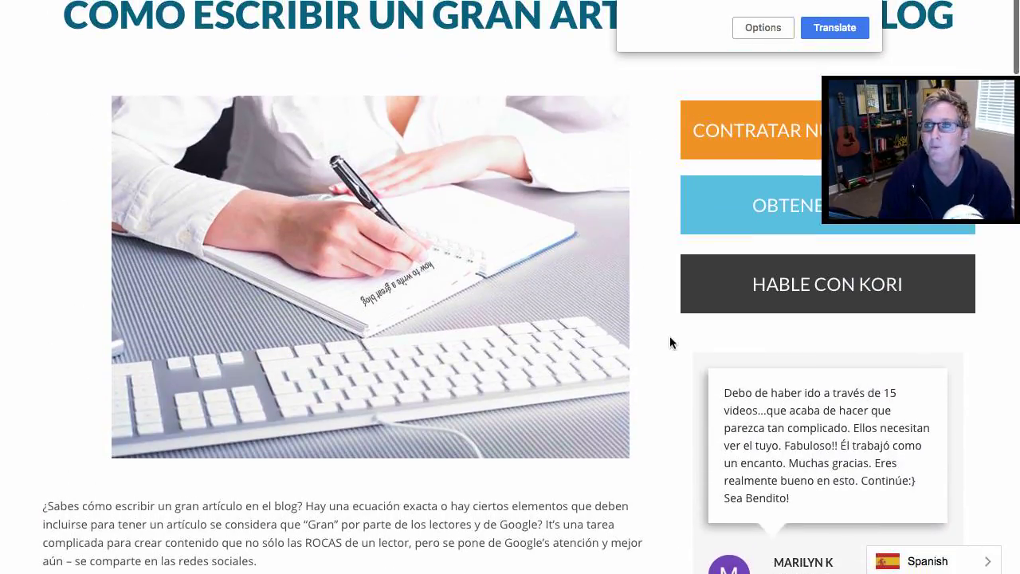
{"action": "scroll", "coordinate": [669, 343], "scroll_direction": "up", "scroll_amount": 4}
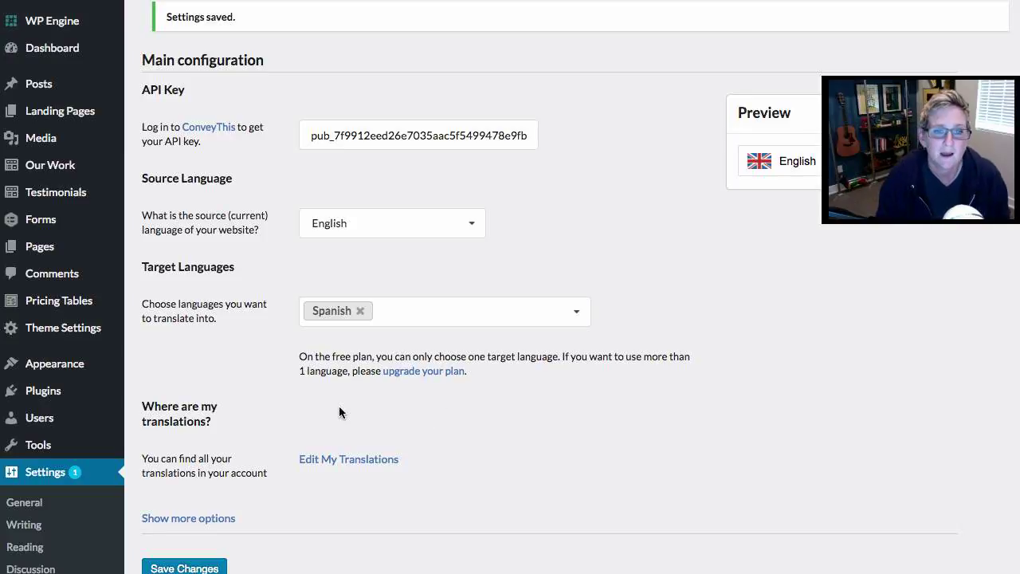
Step: Reveal the extra button options and set the language flags to Circle
{"action": "left_click", "coordinate": [394, 318]}
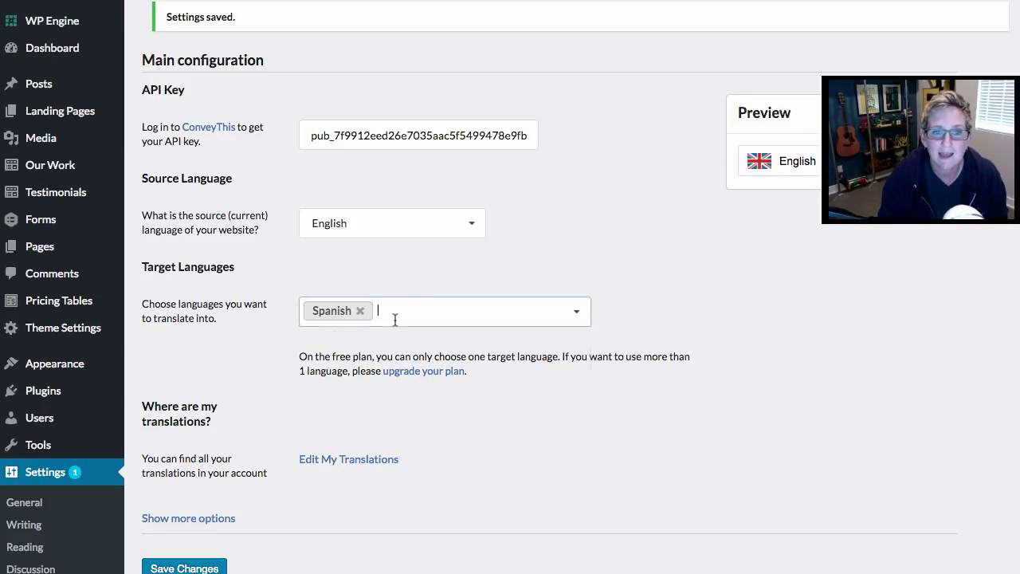
{"action": "left_click", "coordinate": [473, 261]}
{"action": "scroll", "coordinate": [254, 301], "scroll_direction": "down", "scroll_amount": 2}
{"action": "scroll", "coordinate": [254, 301], "scroll_direction": "down", "scroll_amount": 1}
{"action": "left_click", "coordinate": [189, 416]}
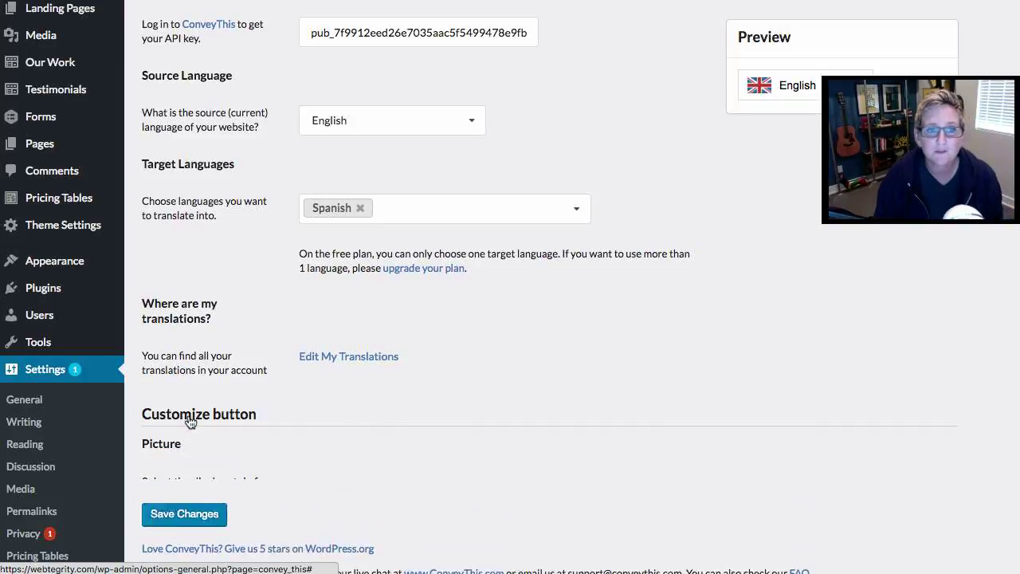
{"action": "scroll", "coordinate": [522, 389], "scroll_direction": "down", "scroll_amount": 5}
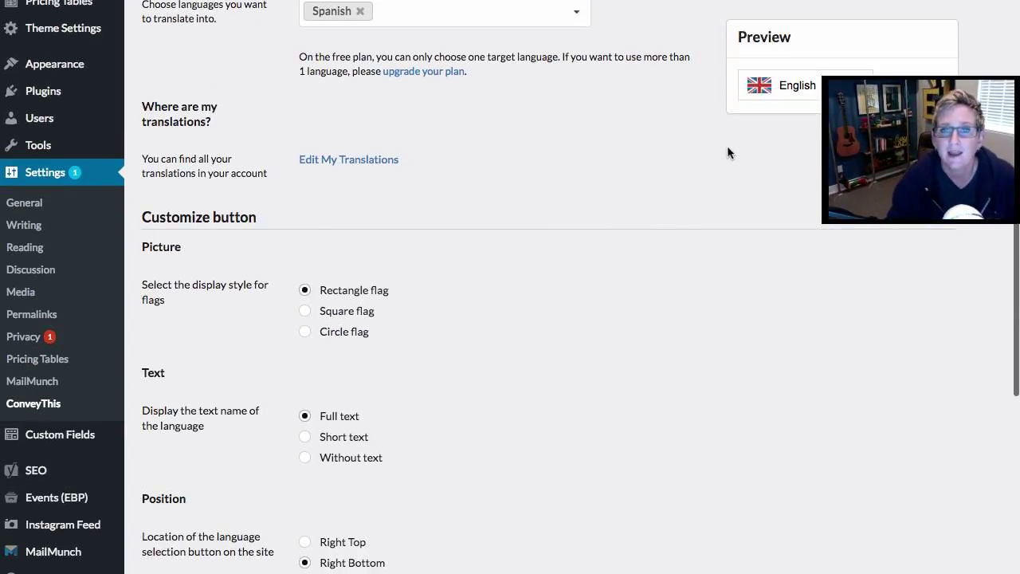
{"action": "left_click", "coordinate": [305, 312]}
{"action": "left_click", "coordinate": [305, 332]}
Step: Show full language names on the button and position it at Right Top
{"action": "scroll", "coordinate": [473, 355], "scroll_direction": "down", "scroll_amount": 3}
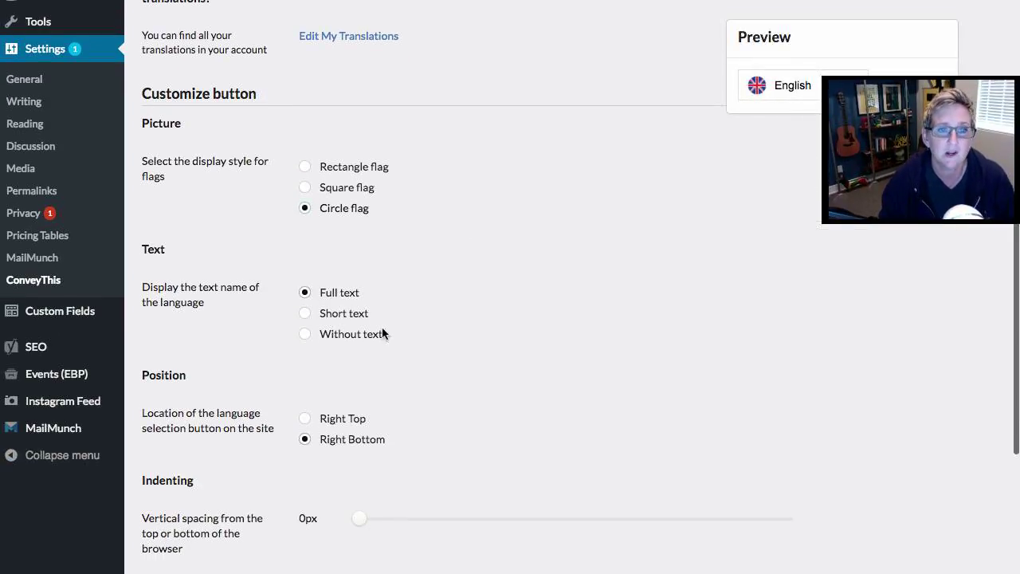
{"action": "left_click", "coordinate": [307, 316]}
{"action": "left_click", "coordinate": [307, 336]}
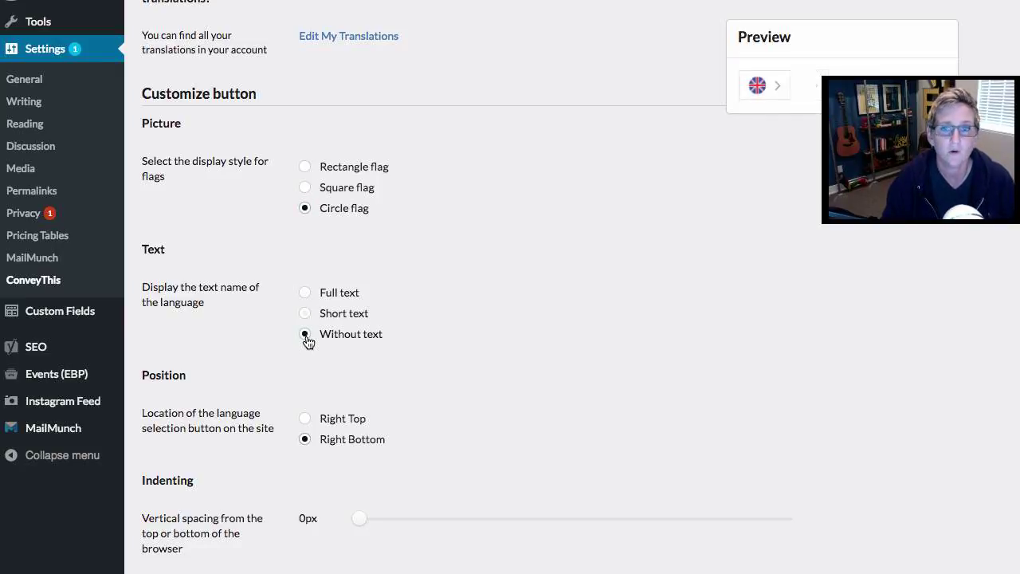
{"action": "left_click", "coordinate": [306, 295]}
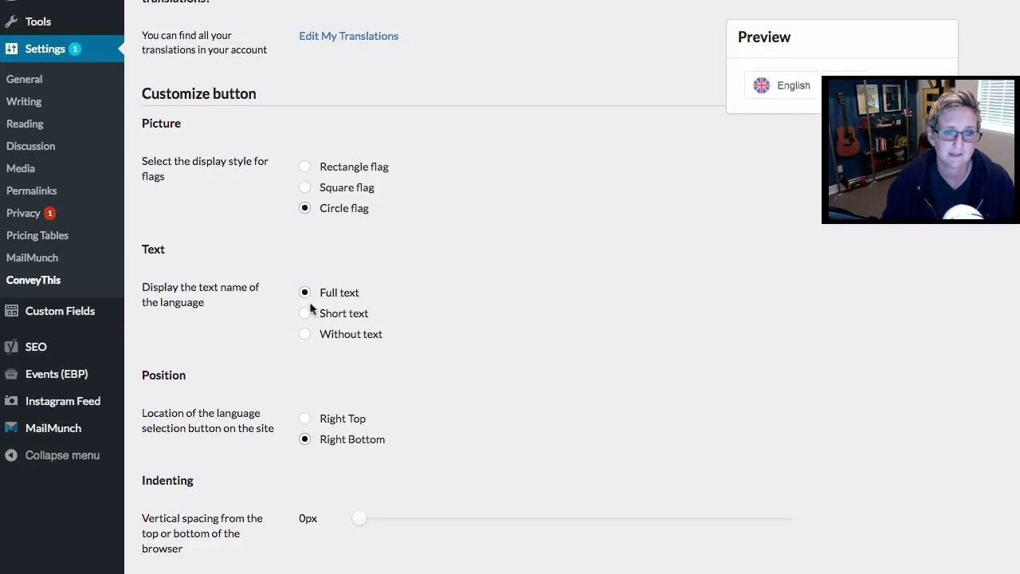
{"action": "left_click", "coordinate": [306, 419]}
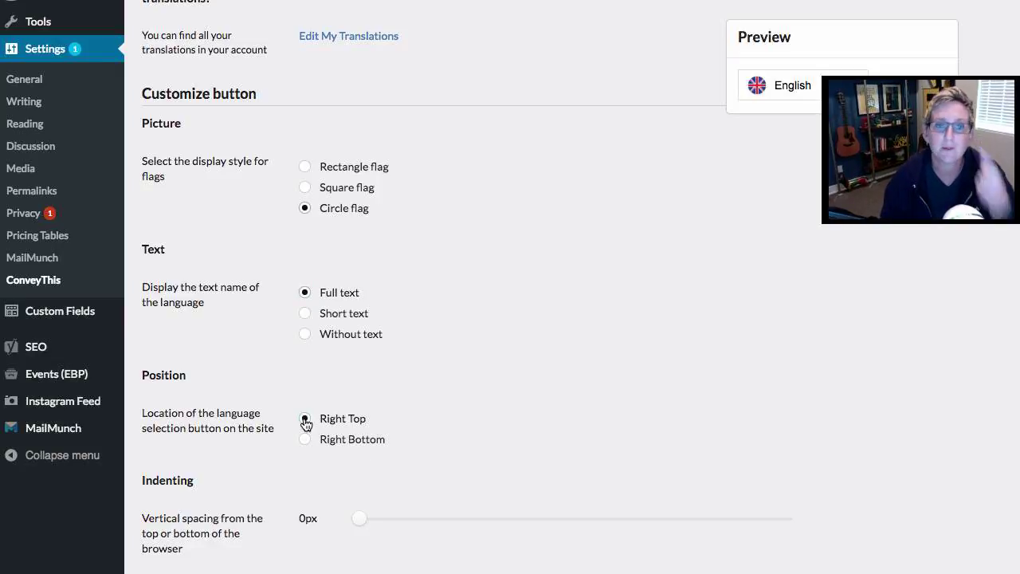
{"action": "scroll", "coordinate": [266, 414], "scroll_direction": "down", "scroll_amount": 5}
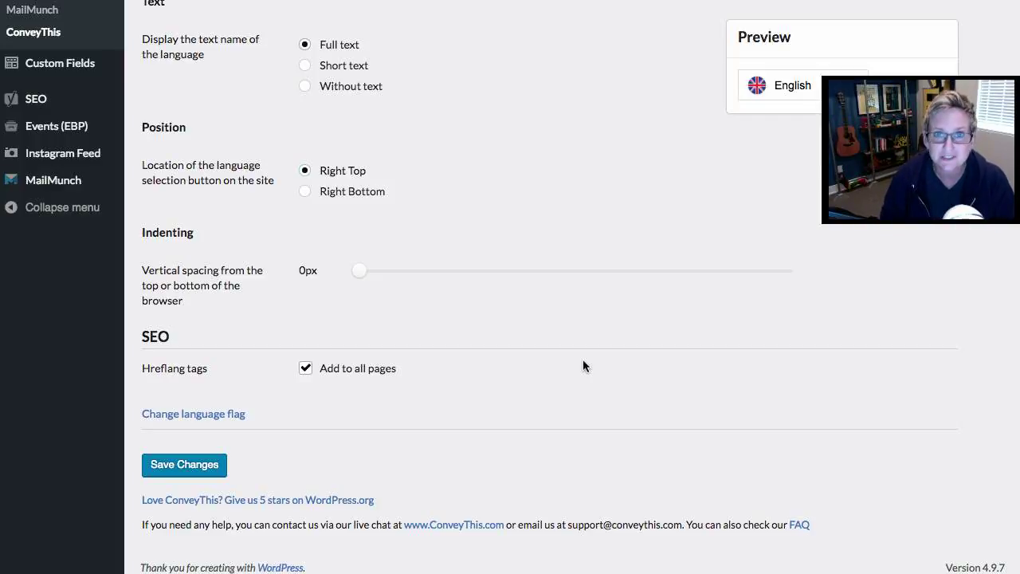
Step: Save the language-button settings and look over the Spanish blog page
{"action": "left_click", "coordinate": [203, 467]}
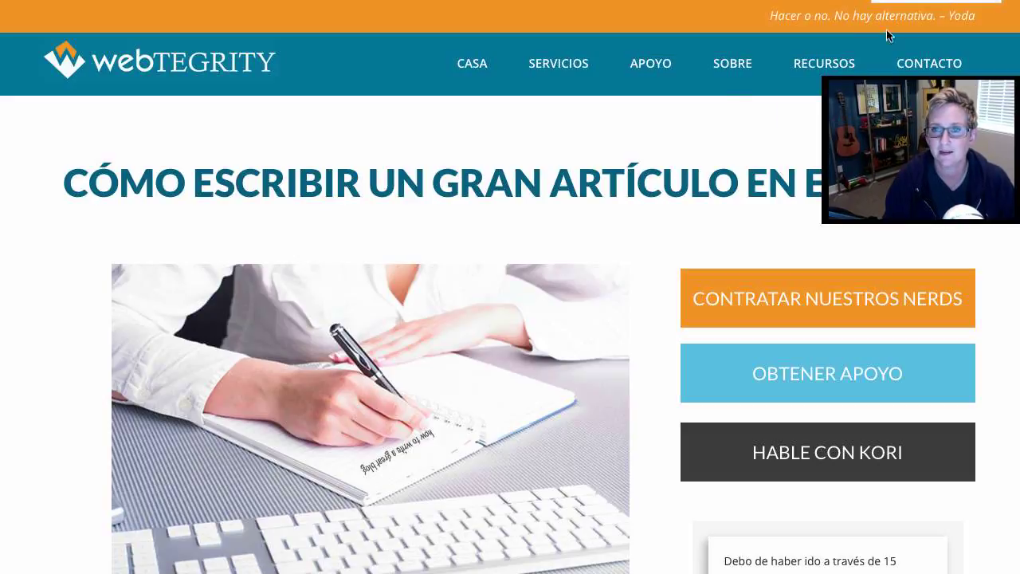
{"action": "scroll", "coordinate": [660, 162], "scroll_direction": "down", "scroll_amount": 3}
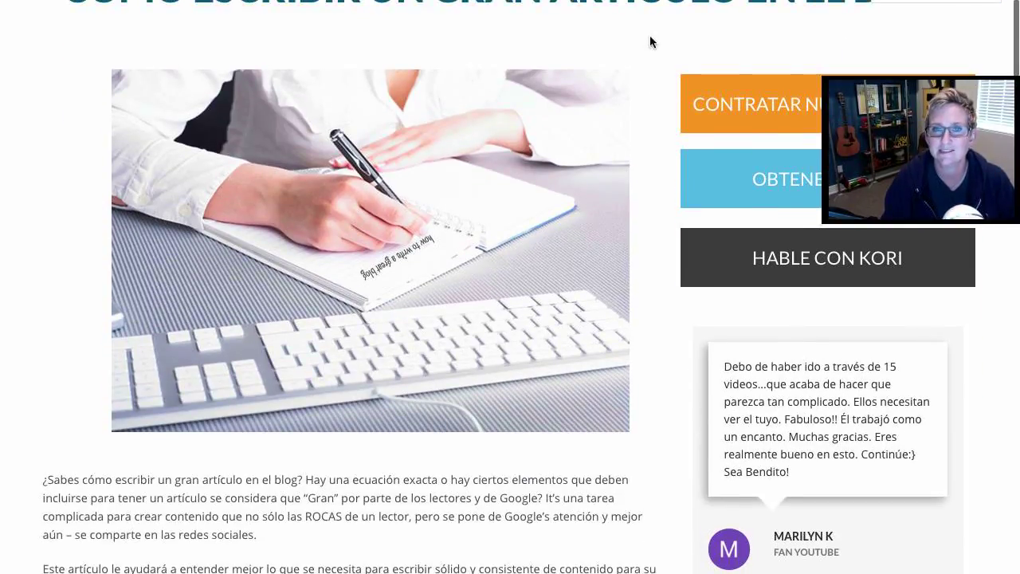
{"action": "scroll", "coordinate": [509, 287], "scroll_direction": "up", "scroll_amount": 1}
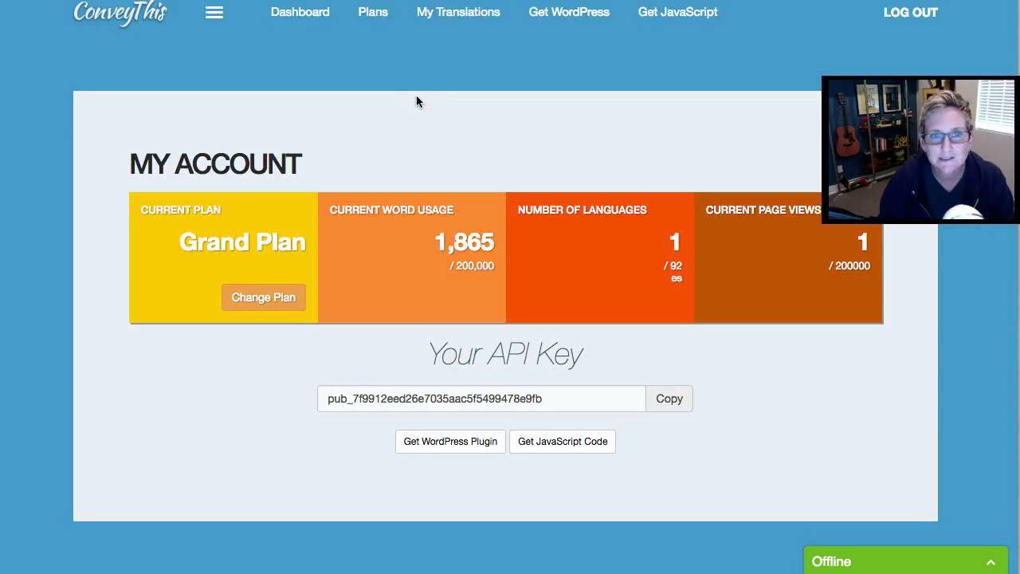
Step: Go to My Translations and open the ebtegrity.com domain's page list
{"action": "left_click", "coordinate": [434, 14]}
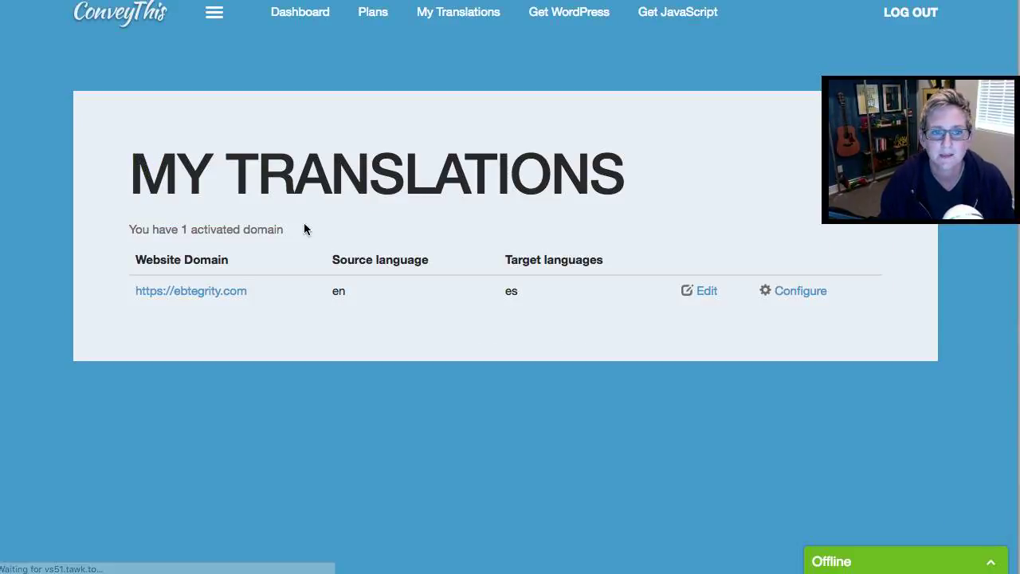
{"action": "left_click", "coordinate": [192, 293]}
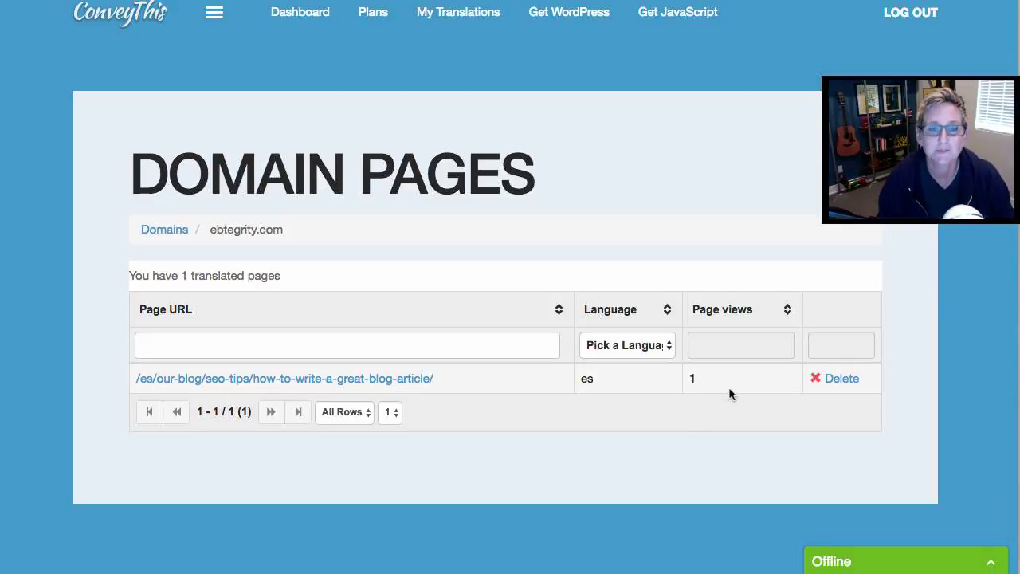
Step: Open the Spanish blog article's Page Text translation editor
{"action": "left_click", "coordinate": [295, 384]}
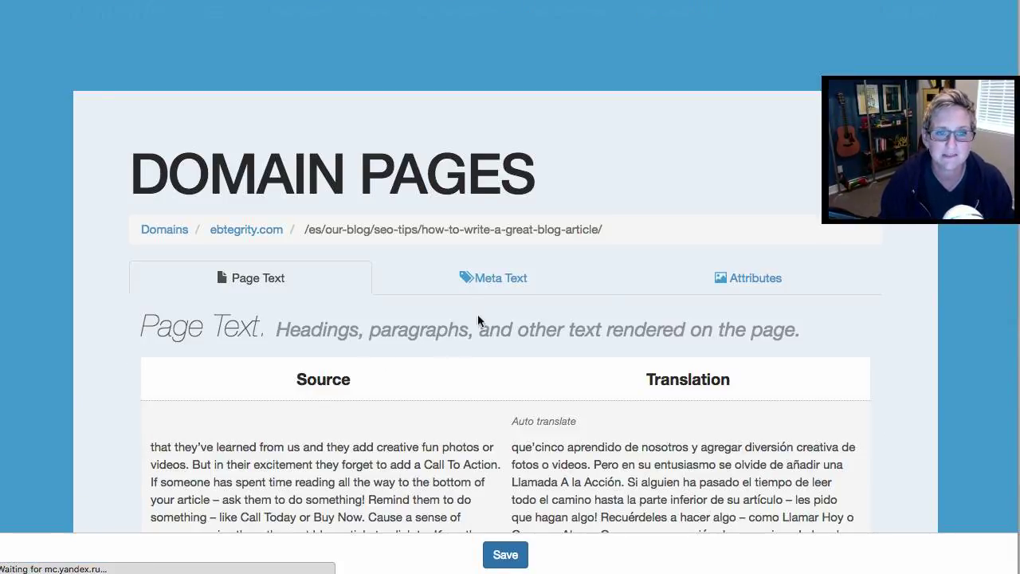
{"action": "scroll", "coordinate": [510, 351], "scroll_direction": "down", "scroll_amount": 4}
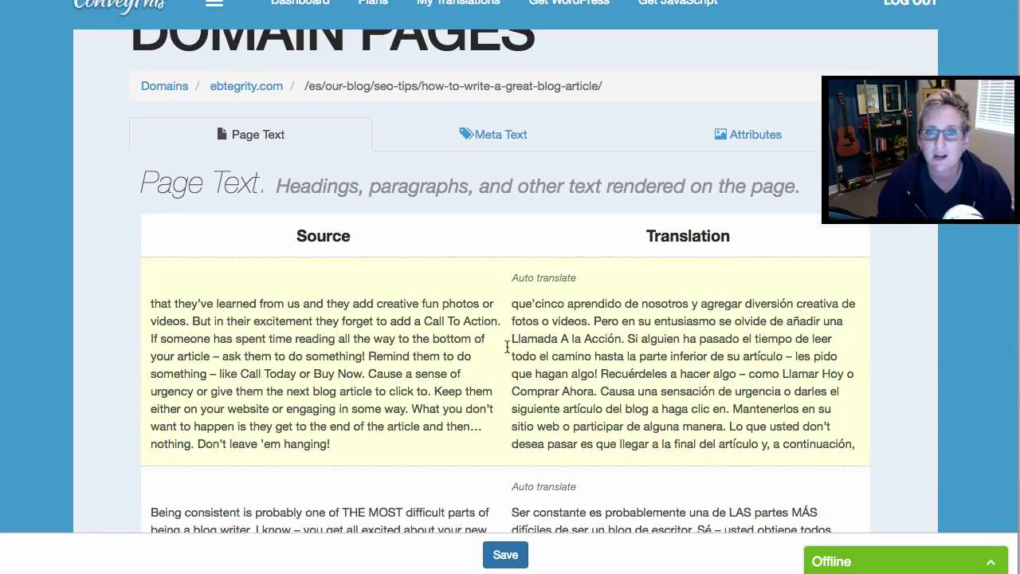
{"action": "scroll", "coordinate": [394, 353], "scroll_direction": "down", "scroll_amount": 2}
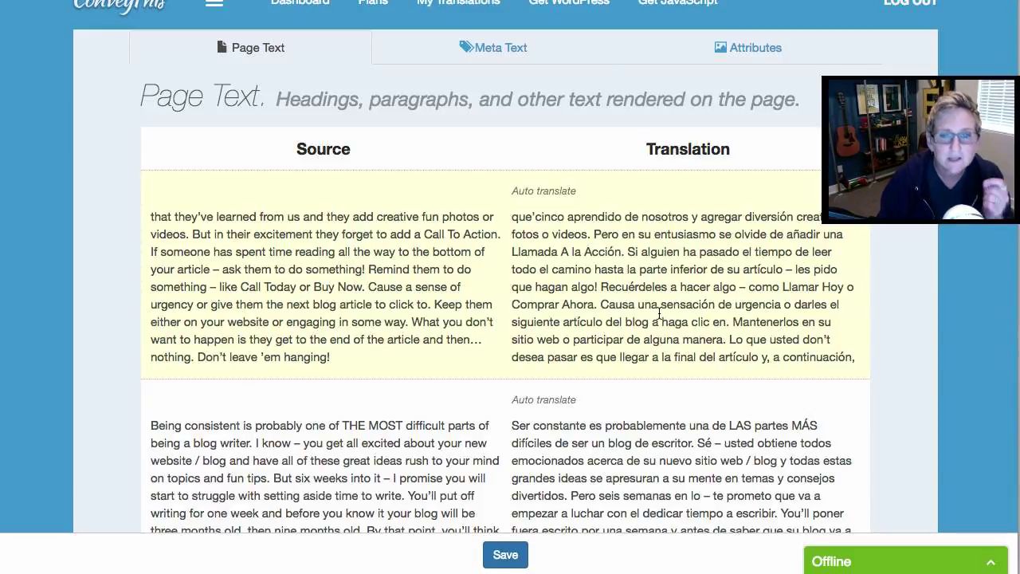
Step: Delete 'Causa una sensación' from the first paragraph's Spanish translation and save it
{"action": "left_click", "coordinate": [612, 304]}
{"action": "left_click_drag", "start_coordinate": [600, 304], "coordinate": [721, 307]}
{"action": "key", "text": "BackSpace"}
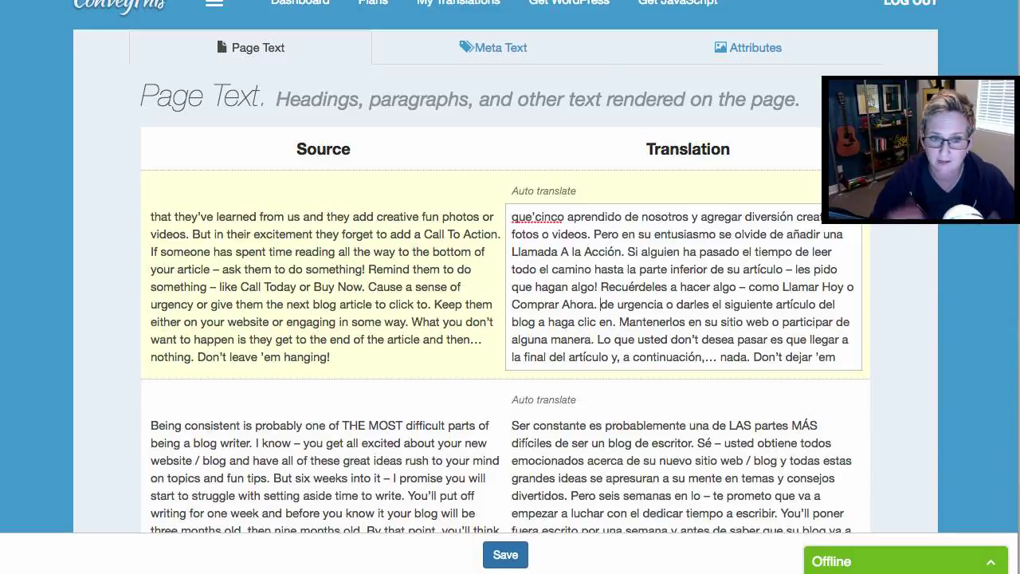
{"action": "left_click", "coordinate": [499, 555]}
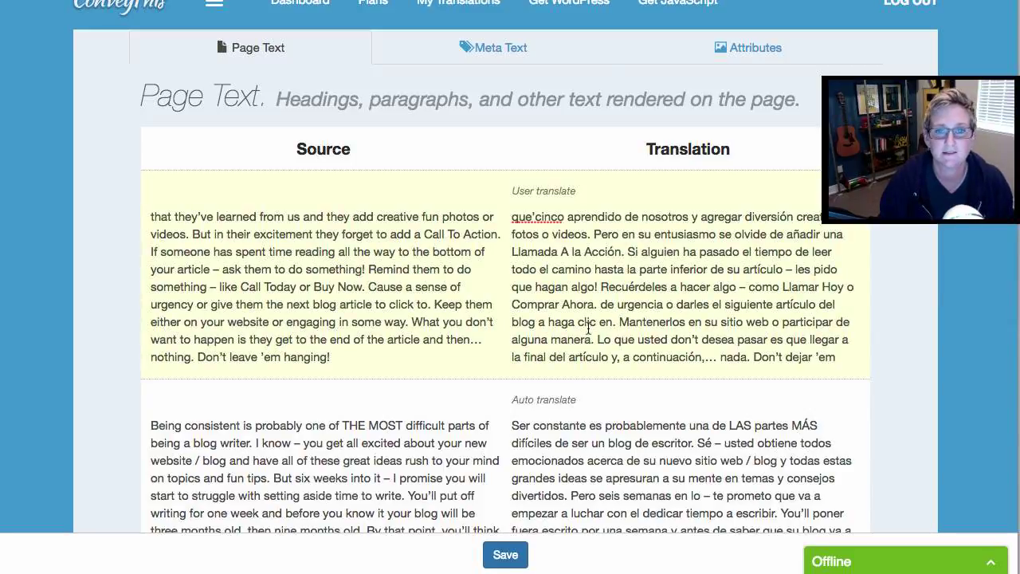
{"action": "scroll", "coordinate": [574, 291], "scroll_direction": "down", "scroll_amount": 1}
{"action": "scroll", "coordinate": [574, 290], "scroll_direction": "down", "scroll_amount": 5}
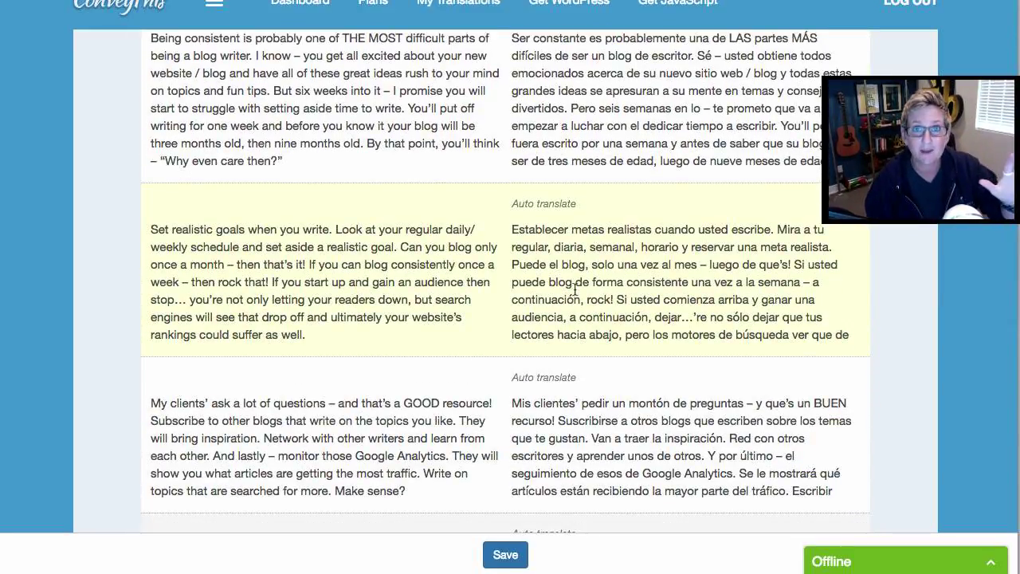
{"action": "scroll", "coordinate": [574, 291], "scroll_direction": "down", "scroll_amount": 10}
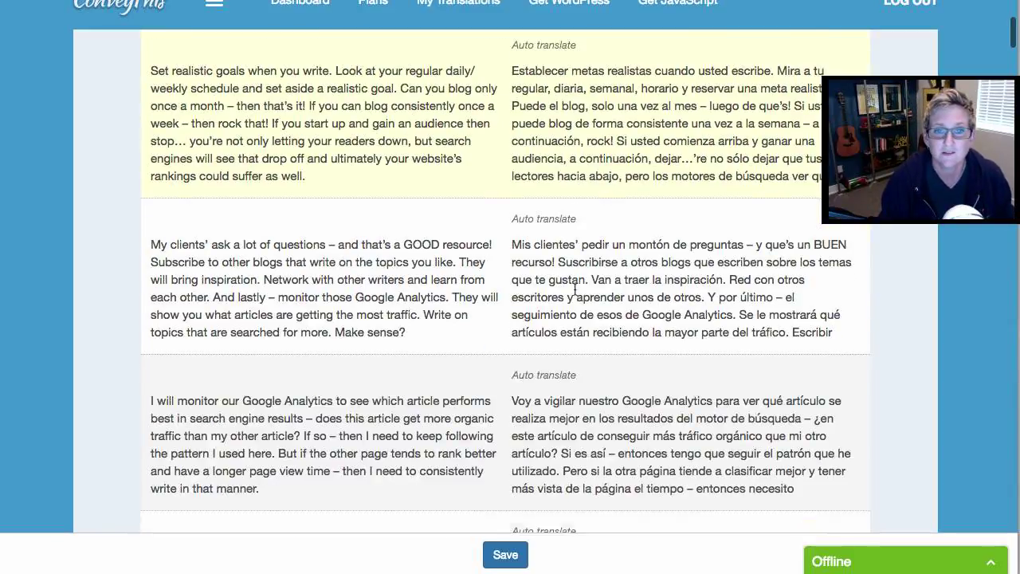
{"action": "scroll", "coordinate": [574, 291], "scroll_direction": "down", "scroll_amount": 10}
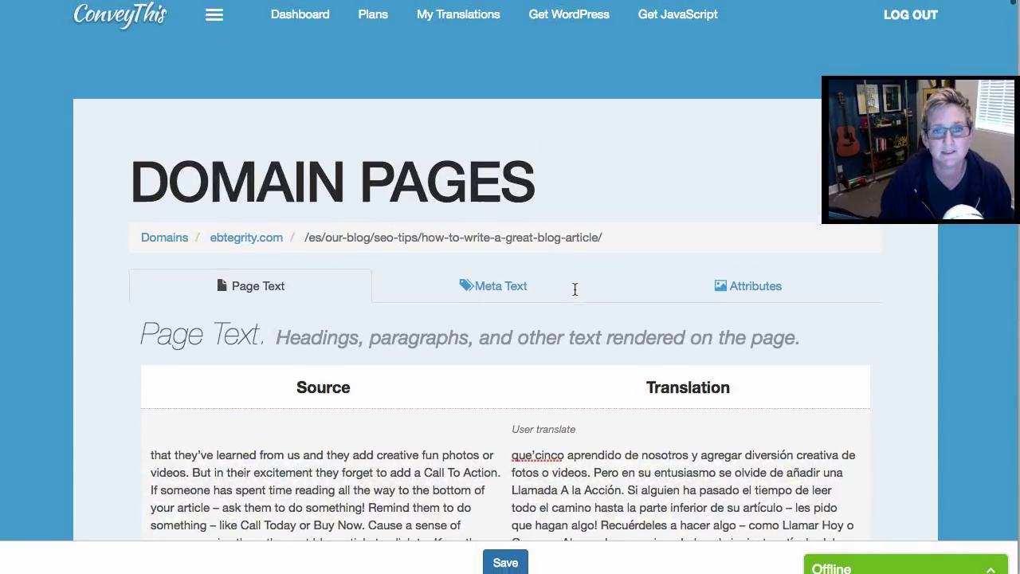
{"action": "scroll", "coordinate": [575, 289], "scroll_direction": "down", "scroll_amount": 1}
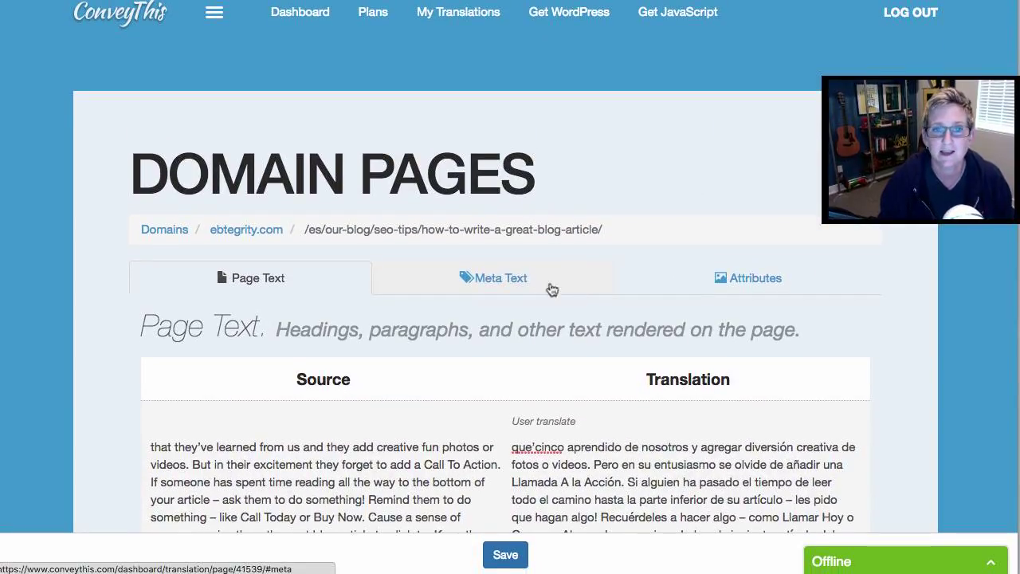
Step: Review the page's Meta Text translations, including the meta description
{"action": "left_click", "coordinate": [493, 280]}
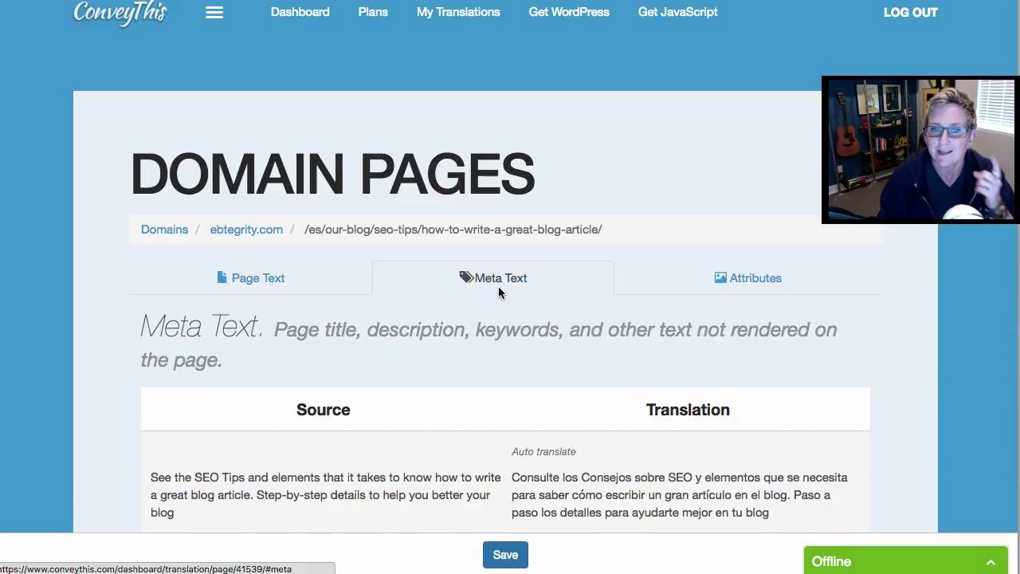
{"action": "scroll", "coordinate": [509, 343], "scroll_direction": "down", "scroll_amount": 1}
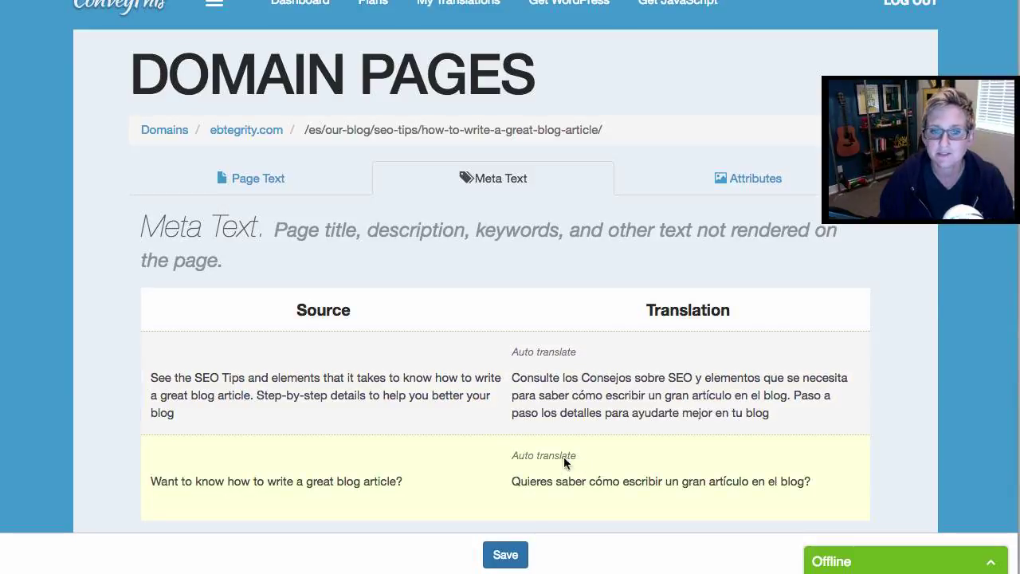
{"action": "left_click", "coordinate": [556, 401]}
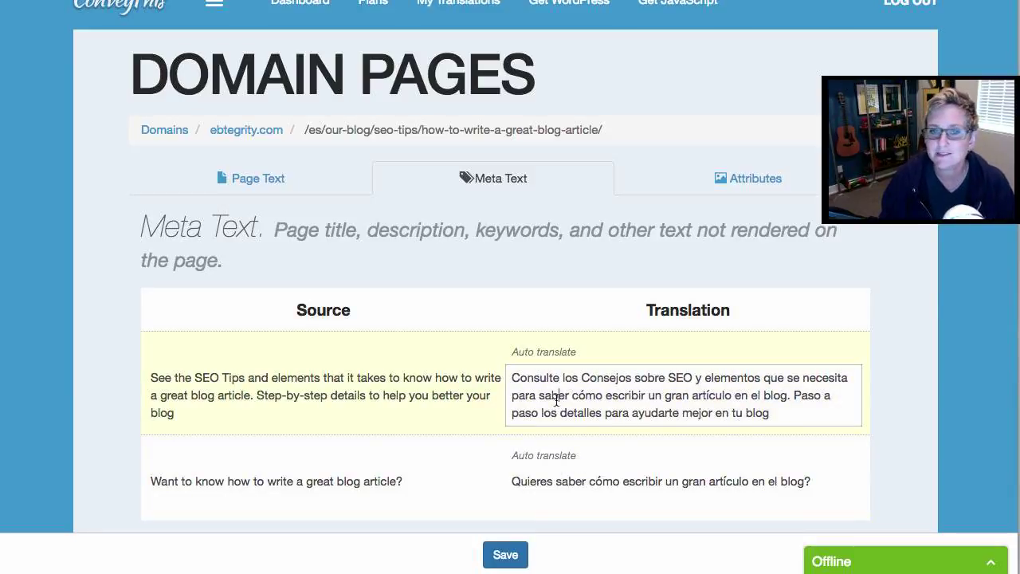
Step: Review the Attributes translations, such as the students testimonial and San Antonio title, and save
{"action": "left_click", "coordinate": [733, 181]}
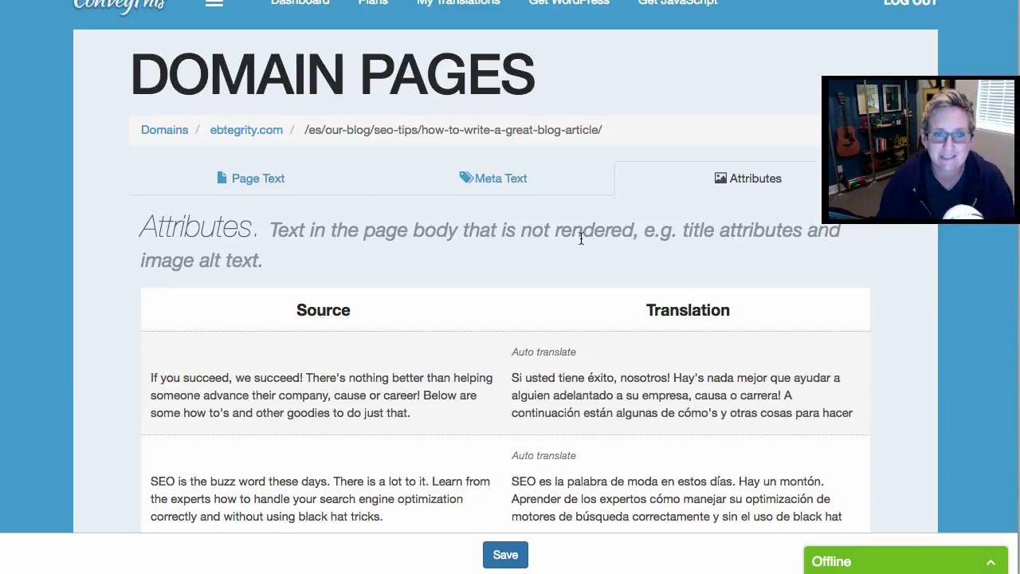
{"action": "scroll", "coordinate": [580, 237], "scroll_direction": "down", "scroll_amount": 8}
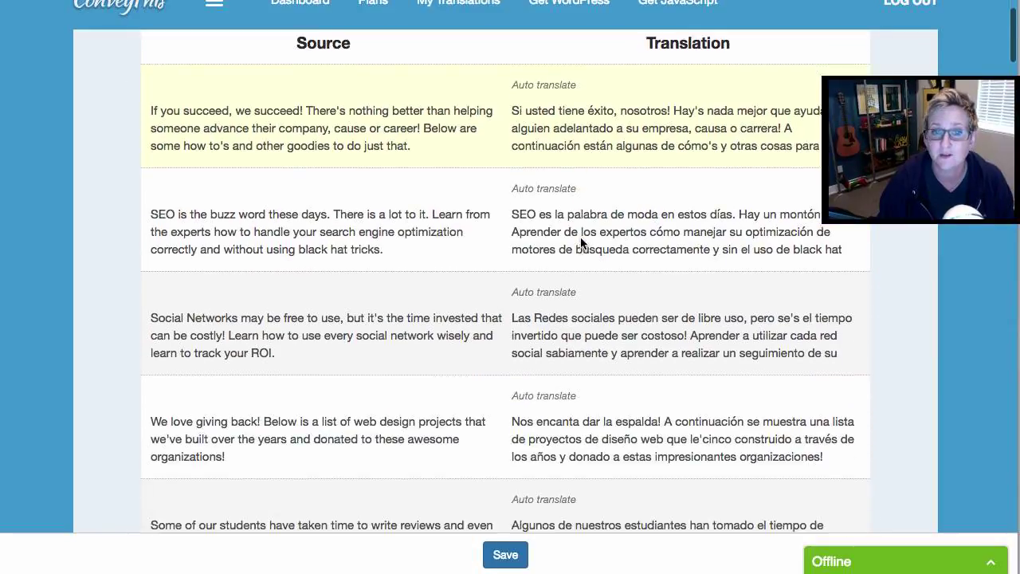
{"action": "scroll", "coordinate": [580, 239], "scroll_direction": "down", "scroll_amount": 3}
{"action": "left_click", "coordinate": [576, 297]}
{"action": "left_click", "coordinate": [582, 397]}
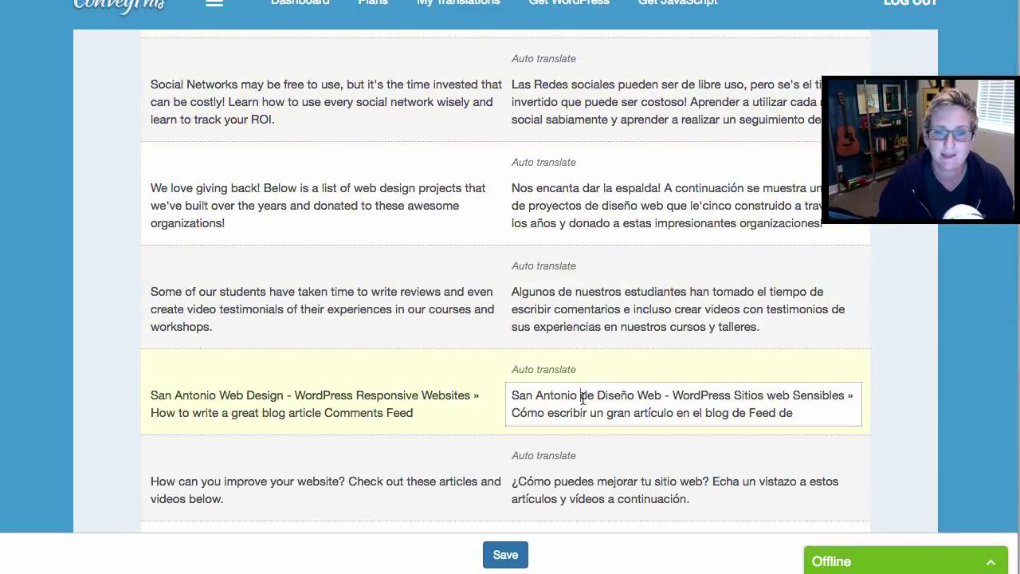
{"action": "scroll", "coordinate": [582, 398], "scroll_direction": "up", "scroll_amount": 12}
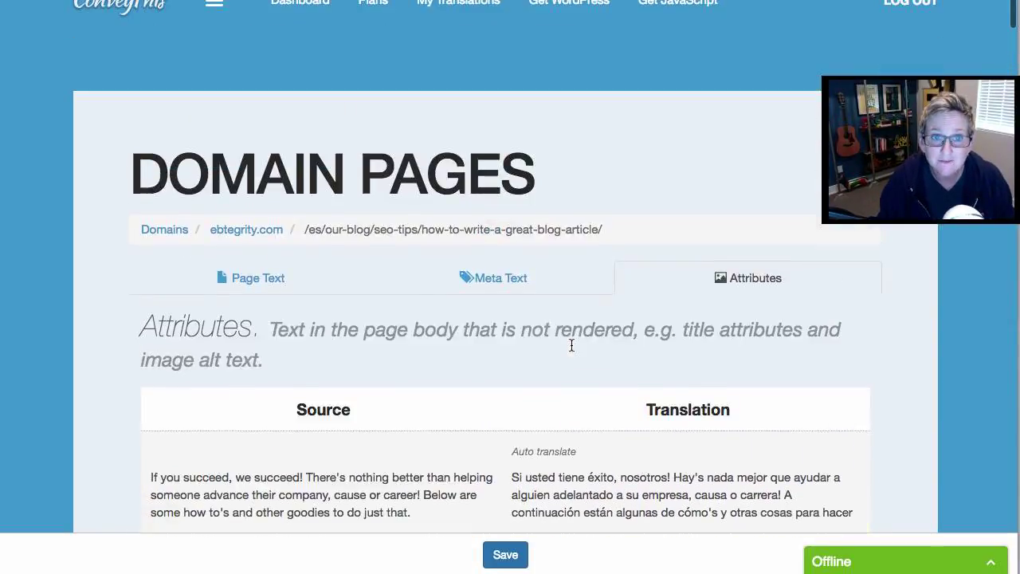
{"action": "left_click", "coordinate": [505, 554]}
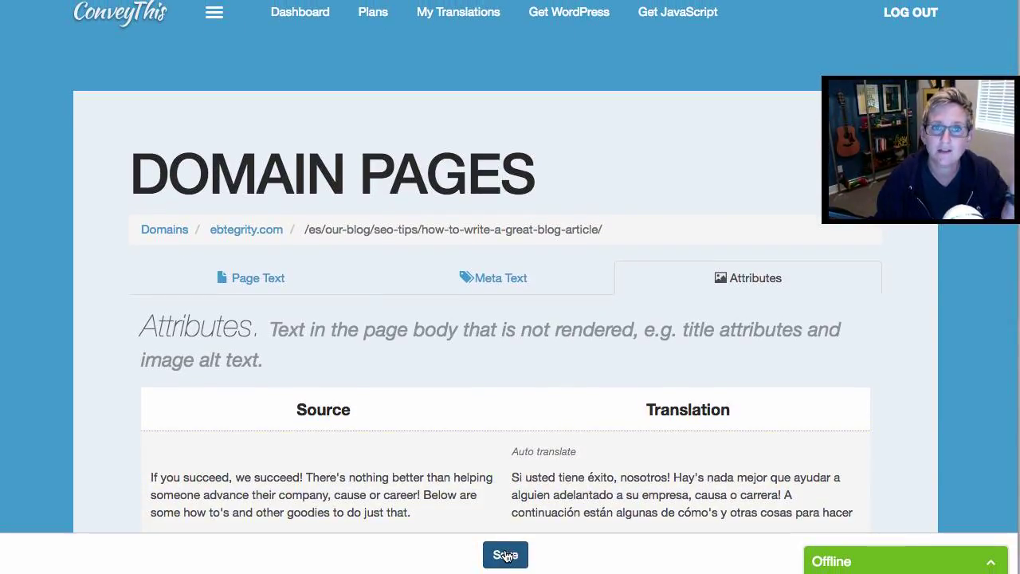
Step: Save the translations and open the ebtegrity.com translated pages list
{"action": "left_click", "coordinate": [505, 555]}
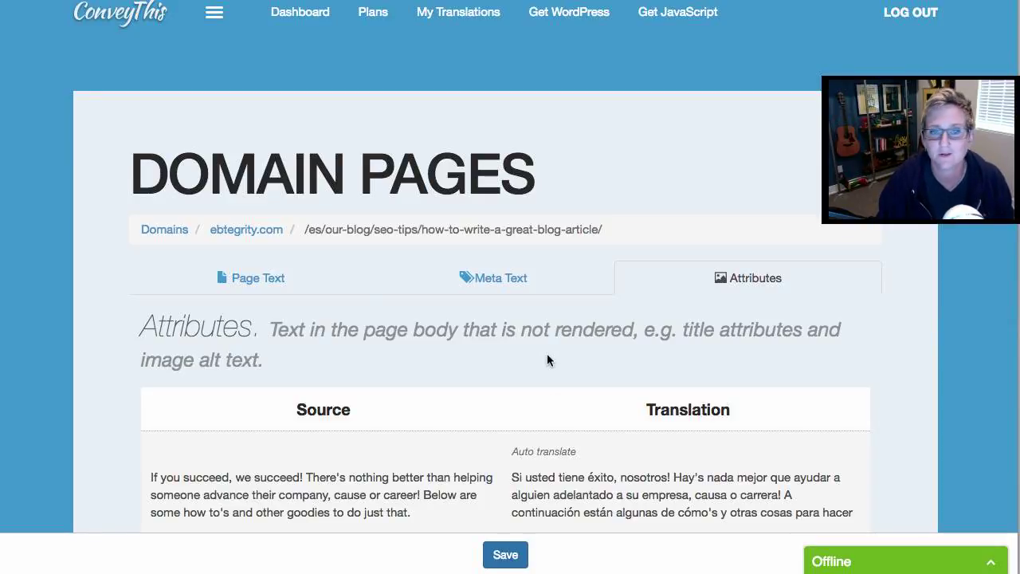
{"action": "left_click", "coordinate": [464, 17]}
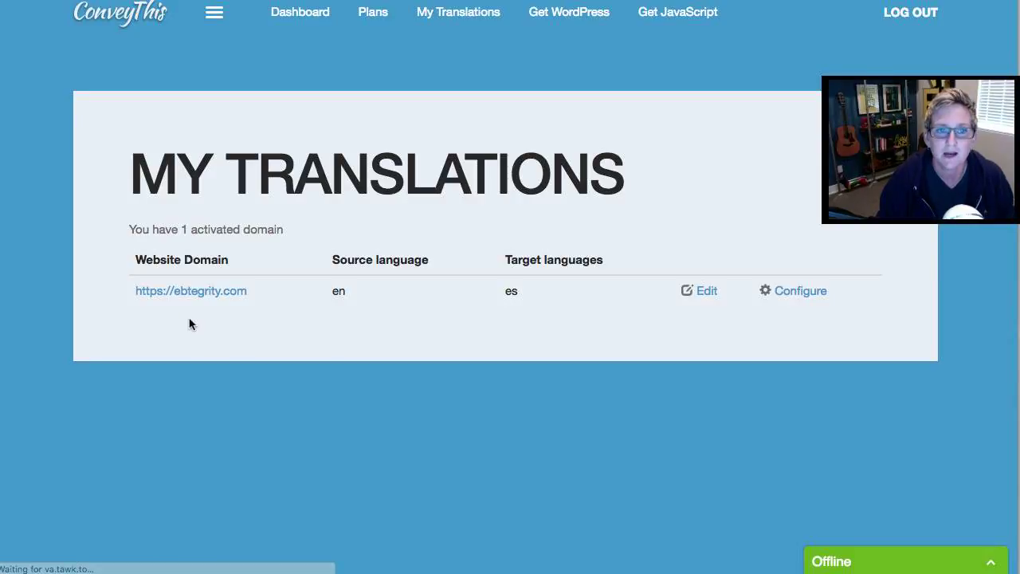
{"action": "left_click", "coordinate": [190, 292]}
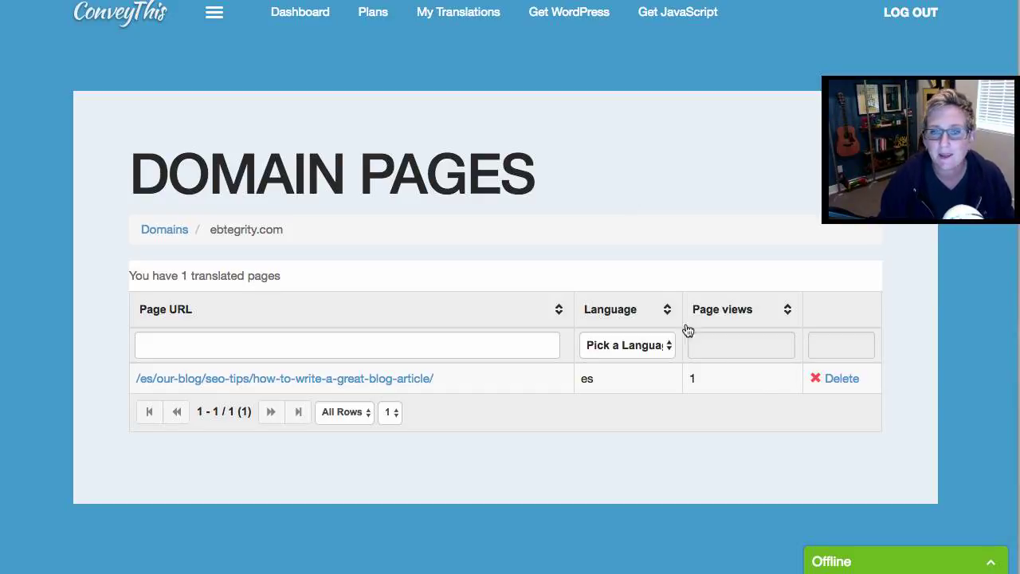
Step: Delete the blog article page, then reopen ebtegrity.com's pages list, now showing 3 views
{"action": "left_click", "coordinate": [841, 381]}
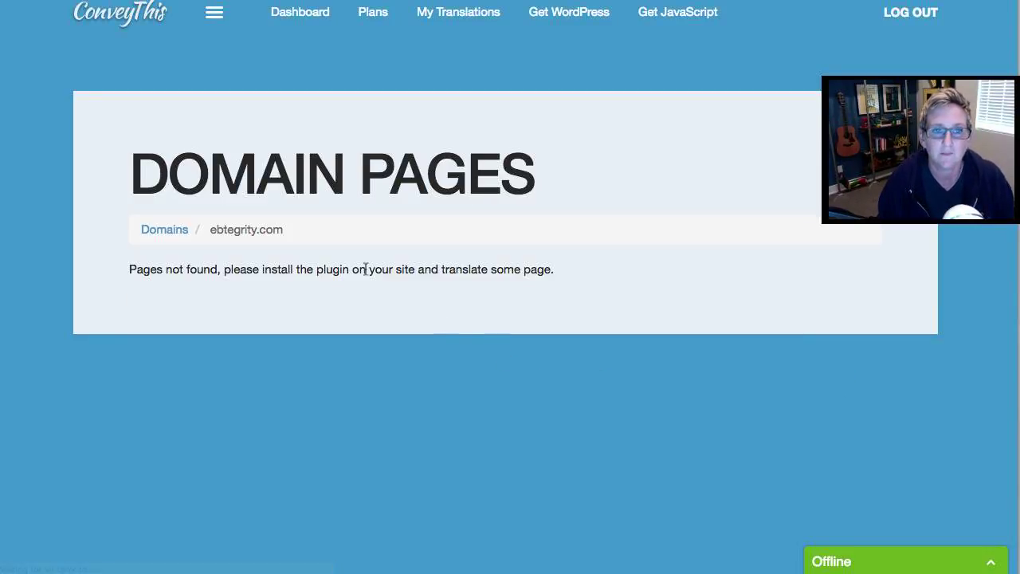
{"action": "left_click", "coordinate": [313, 16]}
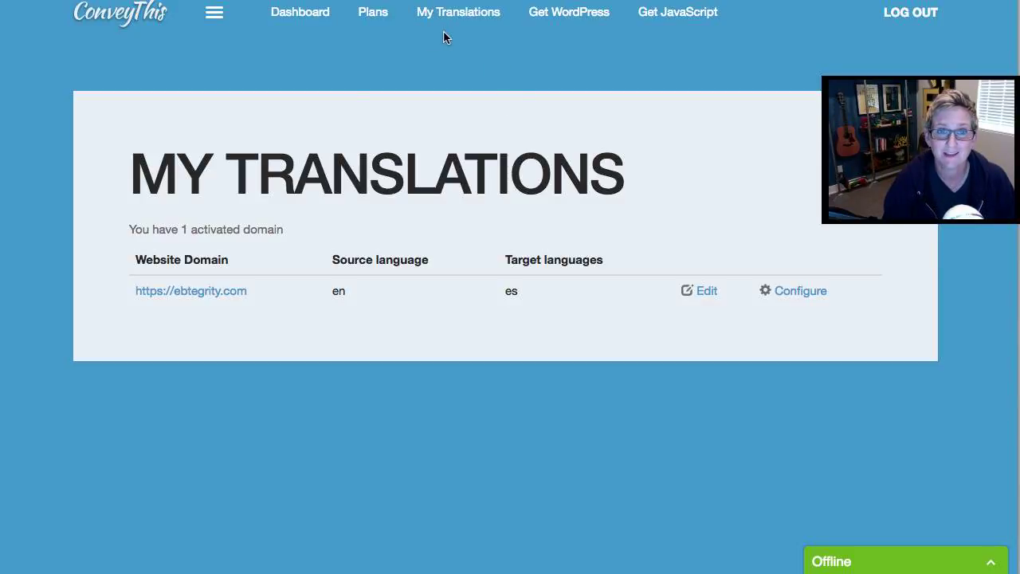
{"action": "left_click", "coordinate": [218, 293]}
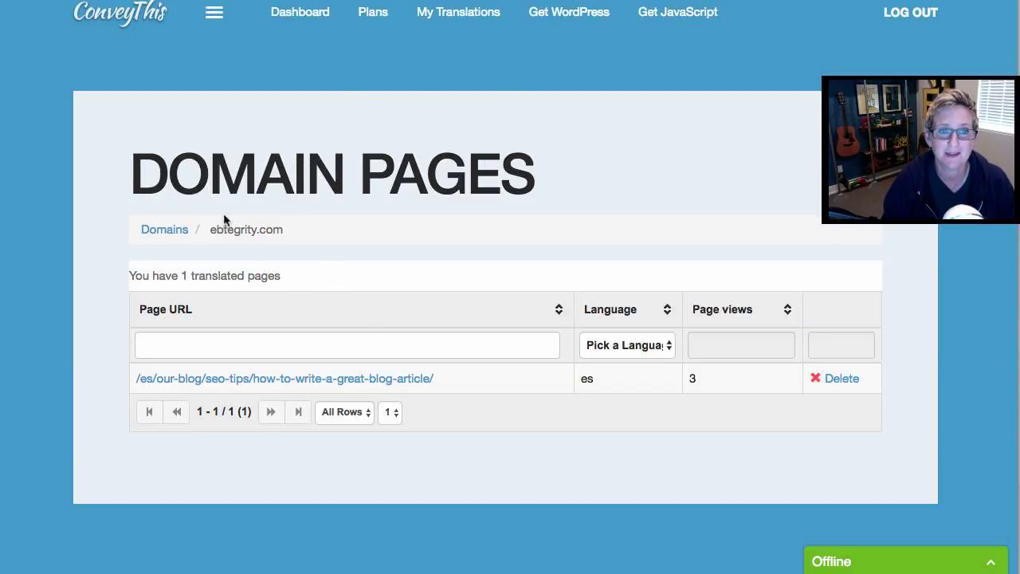
Step: Generate the ebtegrity.com English-to-Spanish JavaScript embed code and read the placement note
{"action": "left_click", "coordinate": [662, 18]}
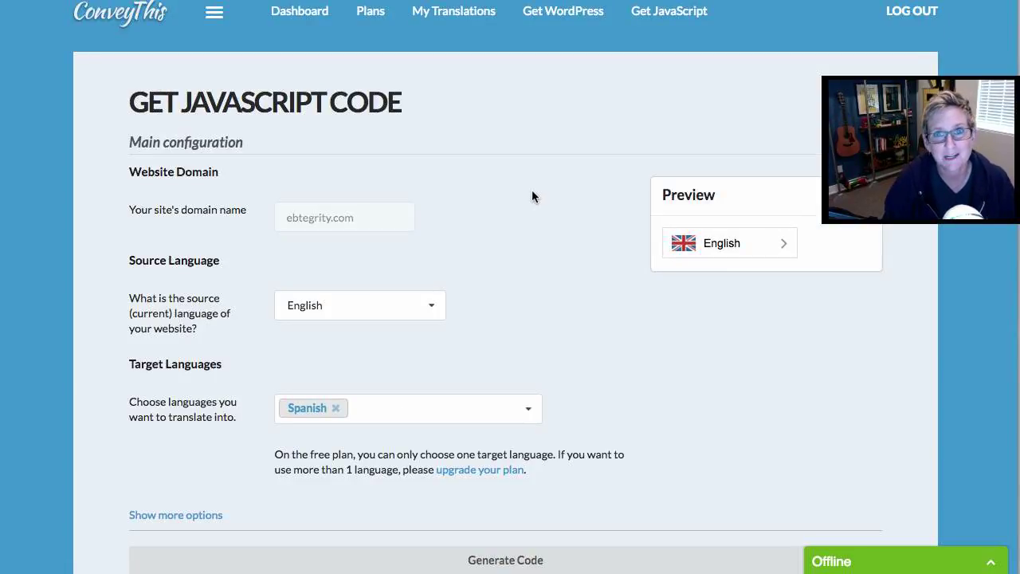
{"action": "scroll", "coordinate": [531, 196], "scroll_direction": "down", "scroll_amount": 2}
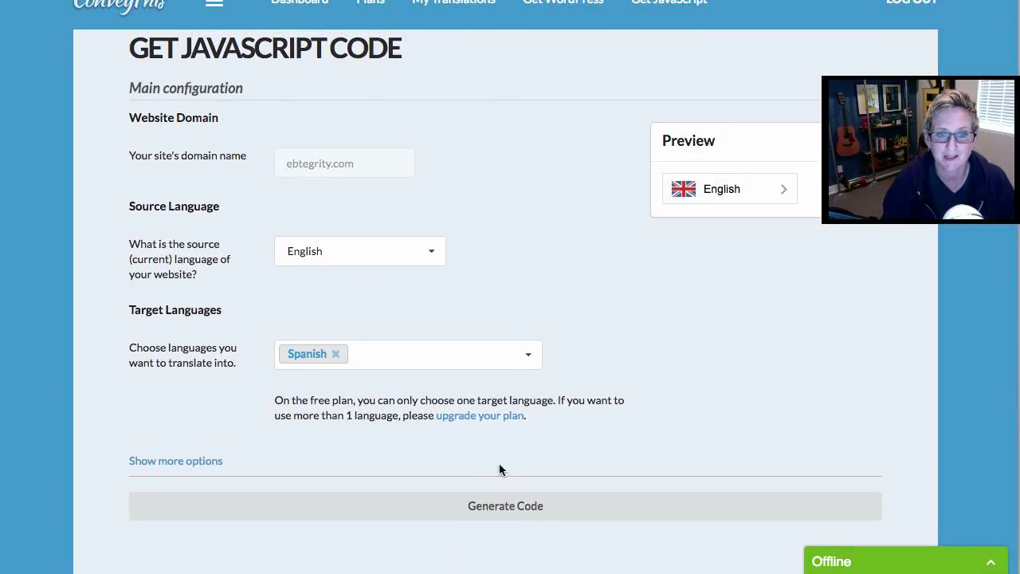
{"action": "left_click", "coordinate": [510, 512]}
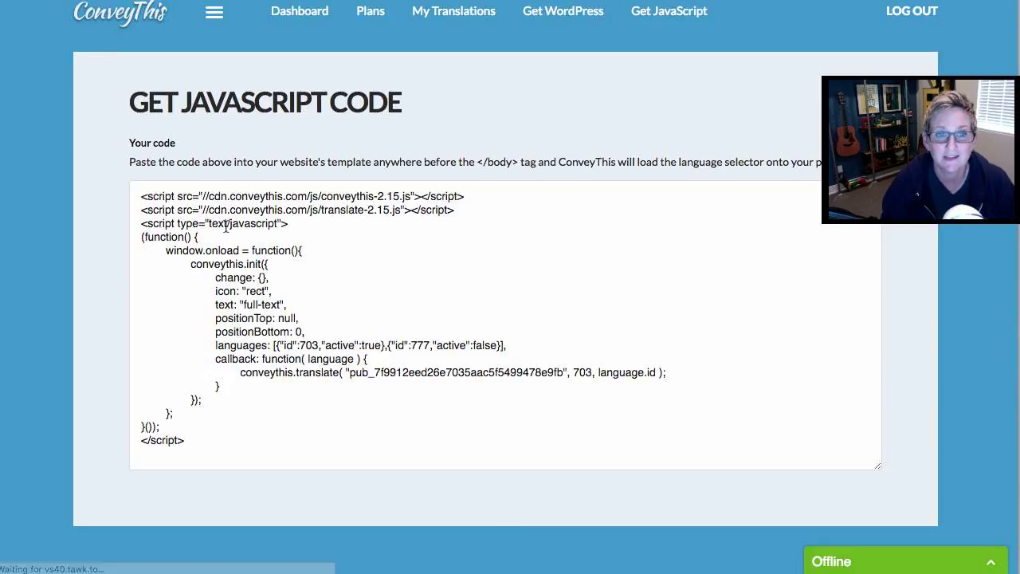
{"action": "left_click_drag", "start_coordinate": [218, 217], "coordinate": [231, 362]}
{"action": "left_click", "coordinate": [231, 363]}
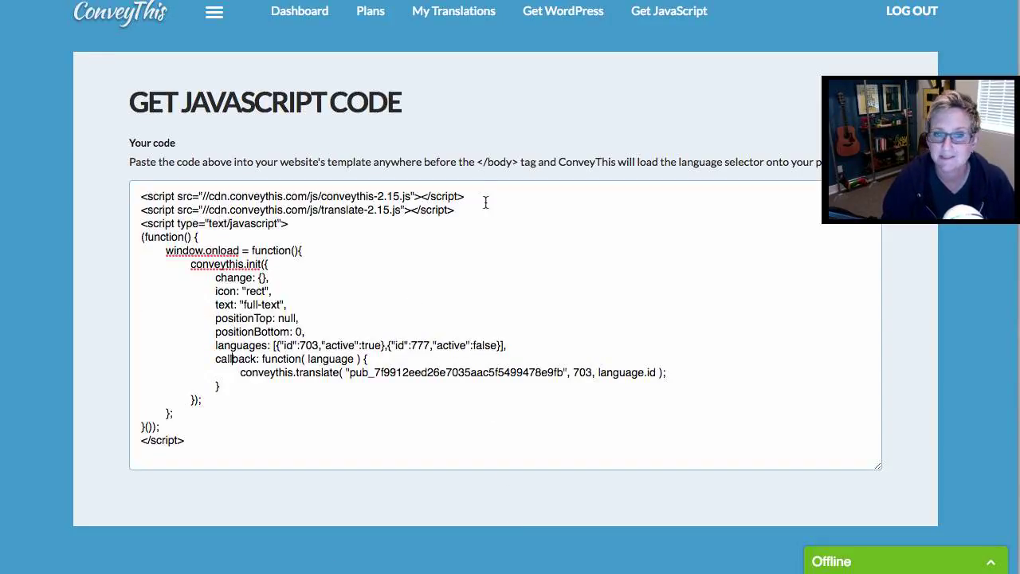
{"action": "left_click_drag", "start_coordinate": [398, 162], "coordinate": [576, 162]}
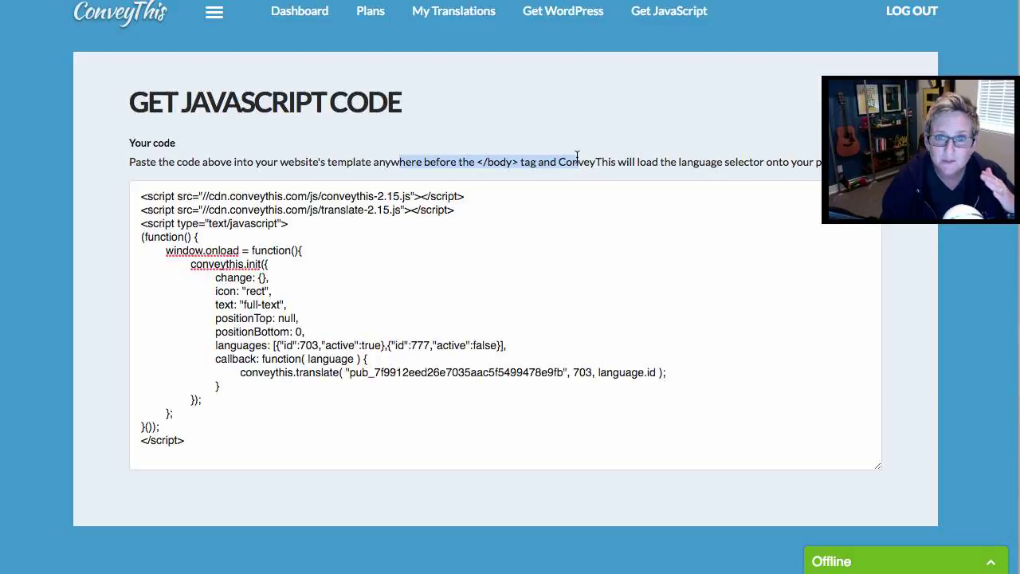
{"action": "left_click", "coordinate": [580, 161]}
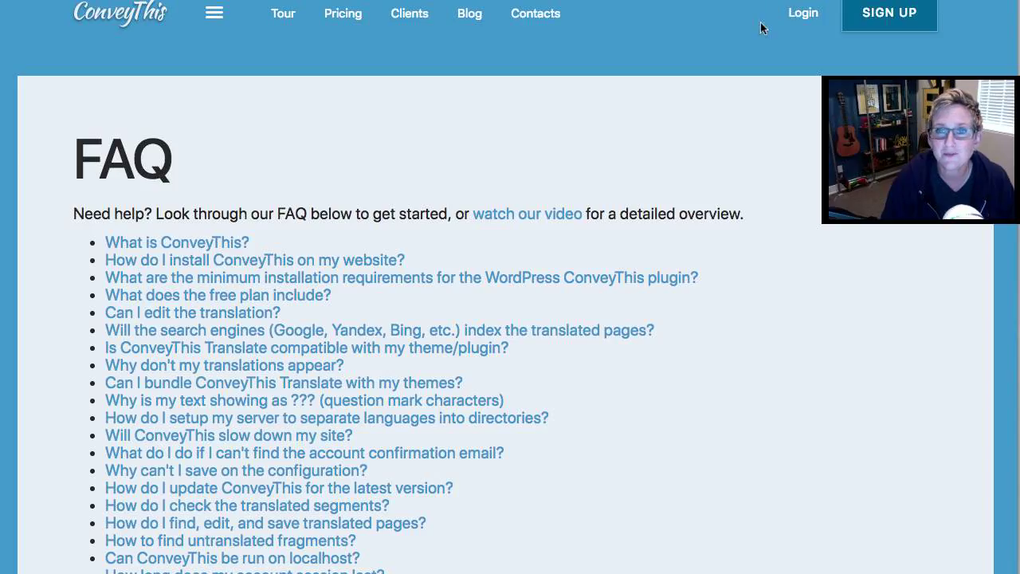
Step: Scroll through the FAQ help questions
{"action": "scroll", "coordinate": [505, 136], "scroll_direction": "down", "scroll_amount": 3}
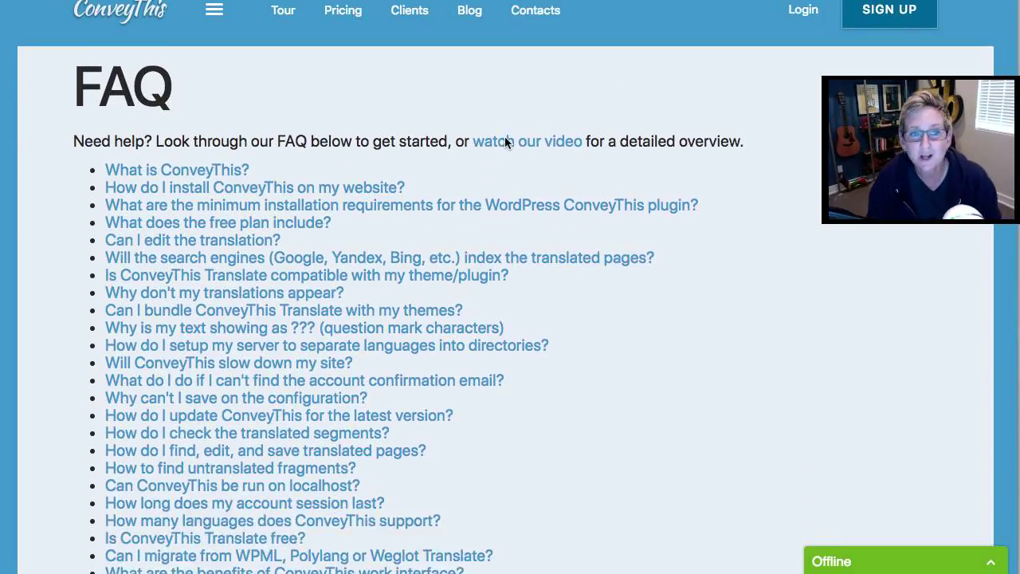
{"action": "scroll", "coordinate": [660, 226], "scroll_direction": "up", "scroll_amount": 3}
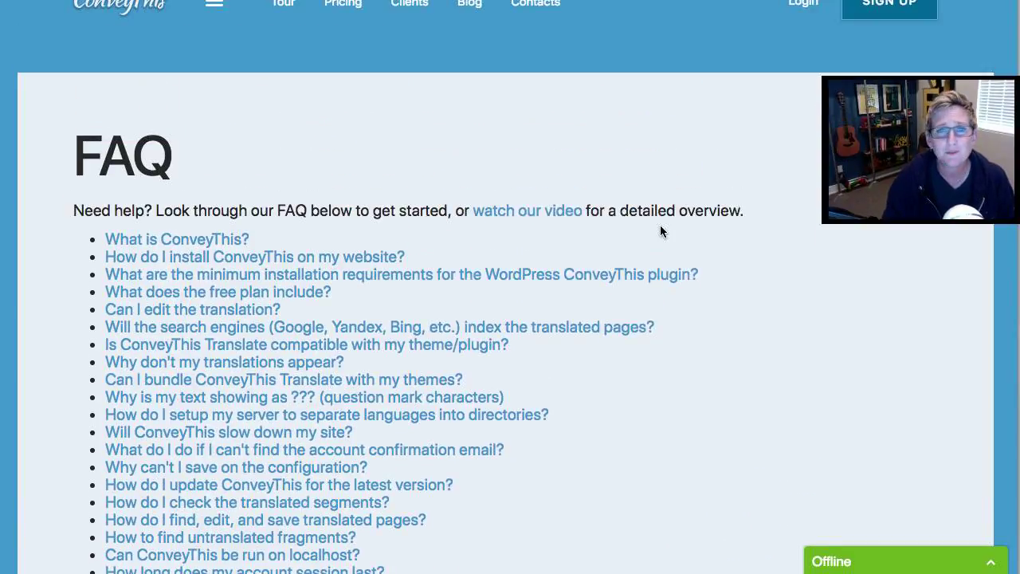